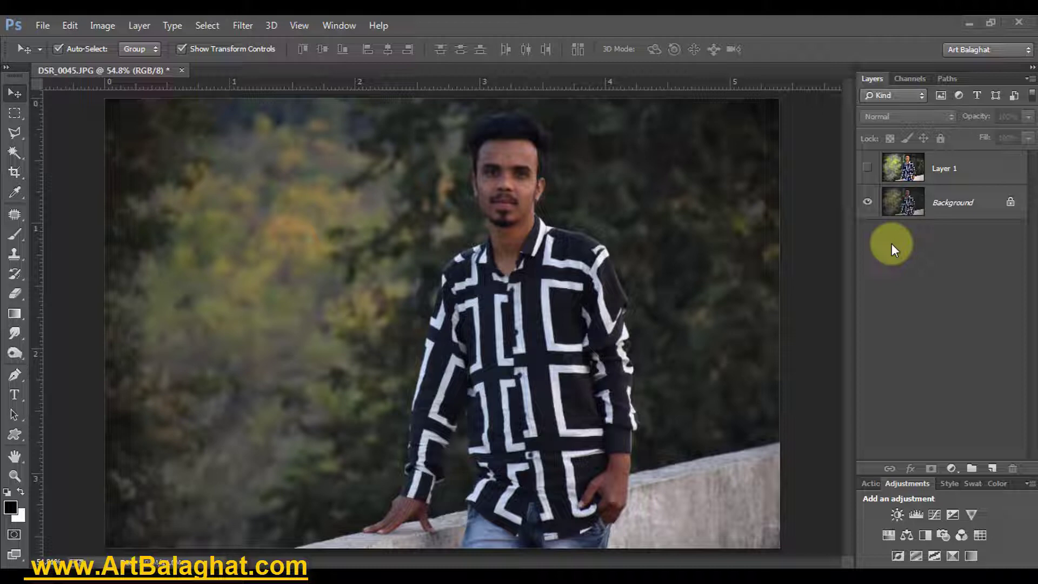
Step: Toggle Layer 1's visibility to compare it with the original photo, leaving it visible
left_click(867, 169)
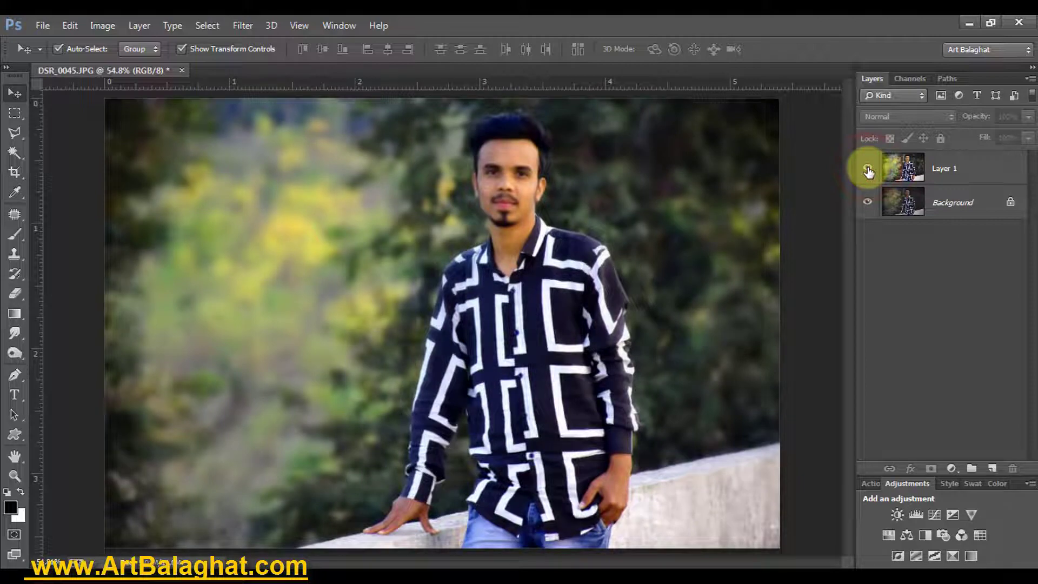
left_click(867, 170)
left_click(868, 169)
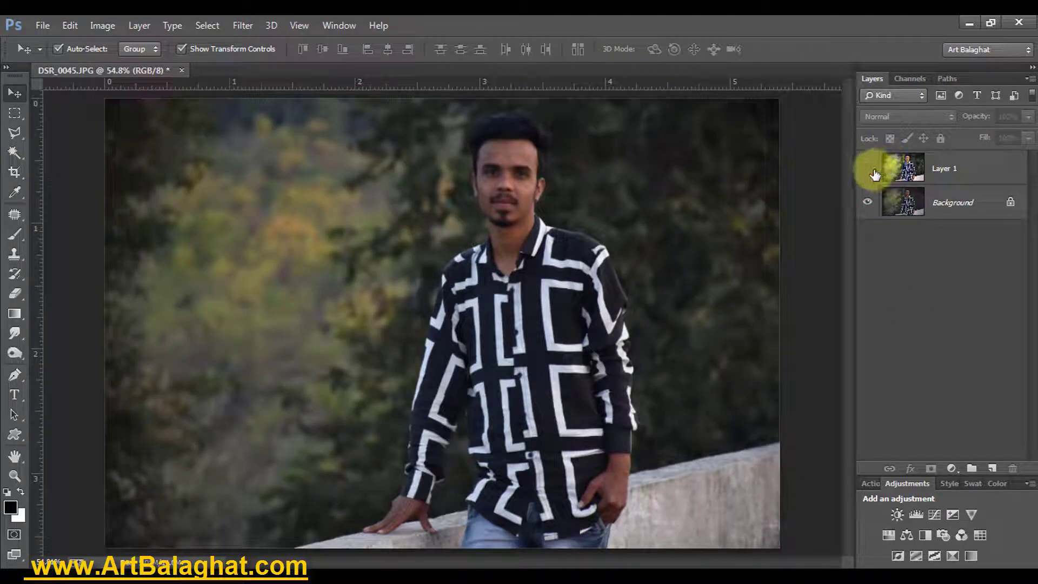
left_click(869, 169)
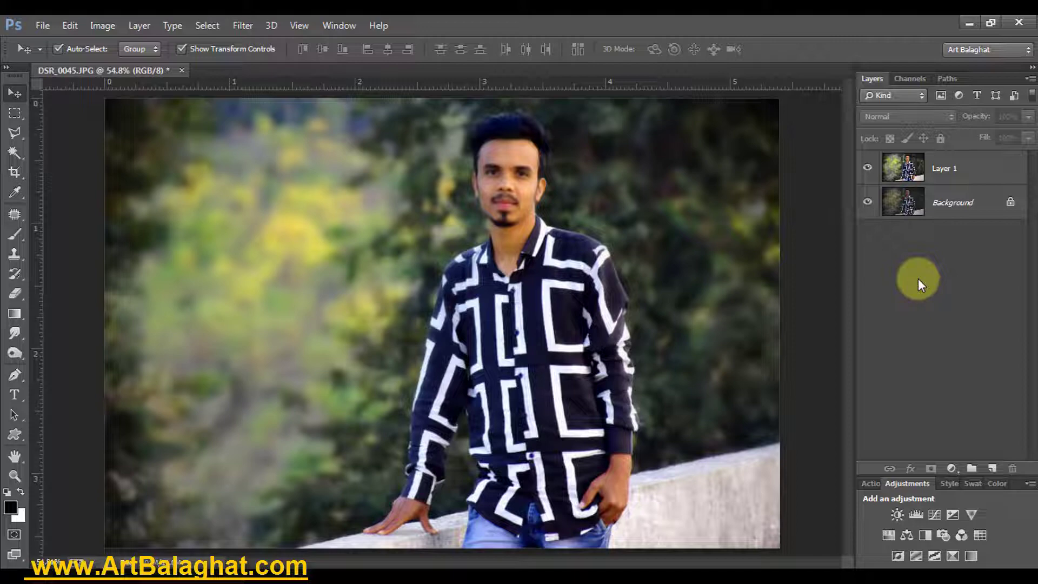
Step: Drag Layer 1 to the trash to discard the edited layer
left_click(540, 193)
left_click(495, 160)
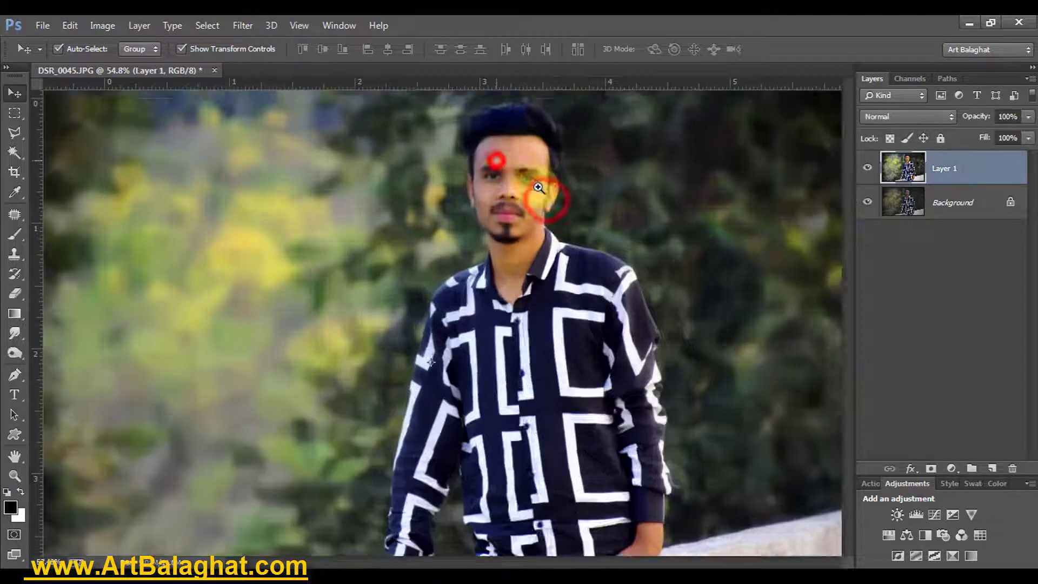
left_click(529, 213, "alt")
mouse_move(950, 167)
left_mouse_down()
mouse_move(942, 269)
mouse_move(1013, 468)
left_mouse_up()
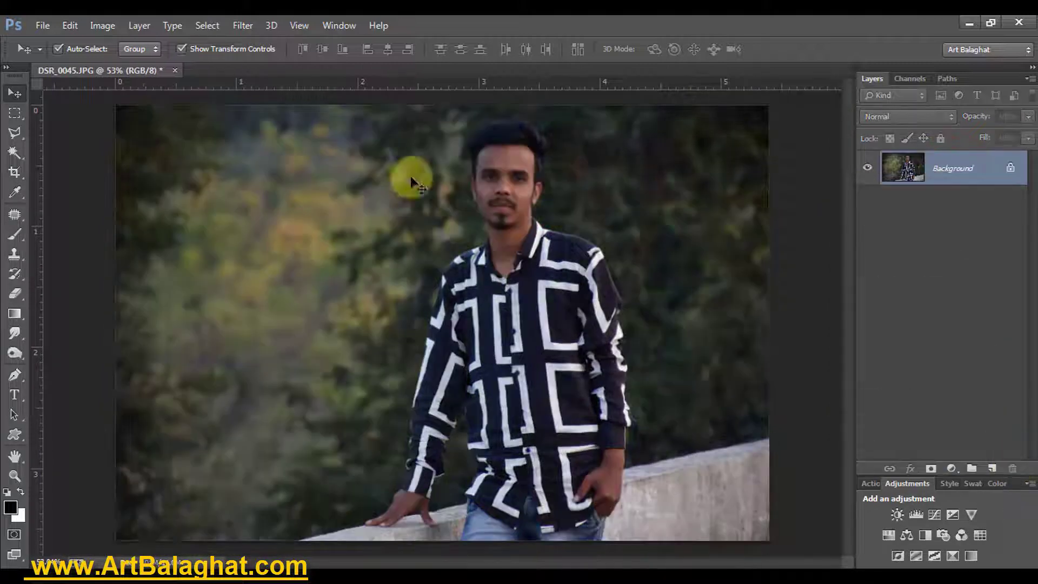
Step: Duplicate Background as Background copy and delete the stray empty Layer 1
left_click(457, 172)
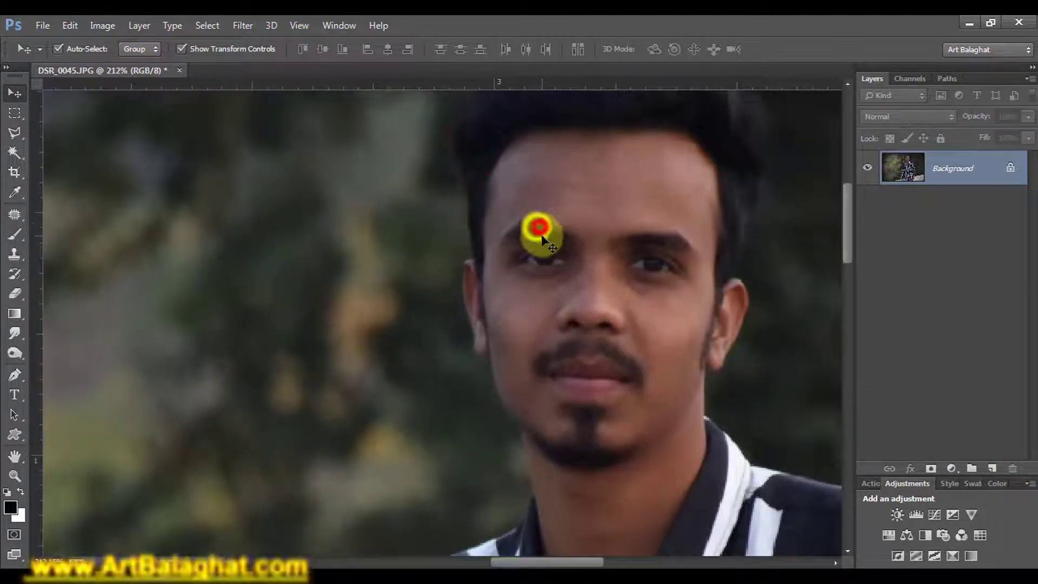
left_click(566, 238, "alt")
left_click(509, 154)
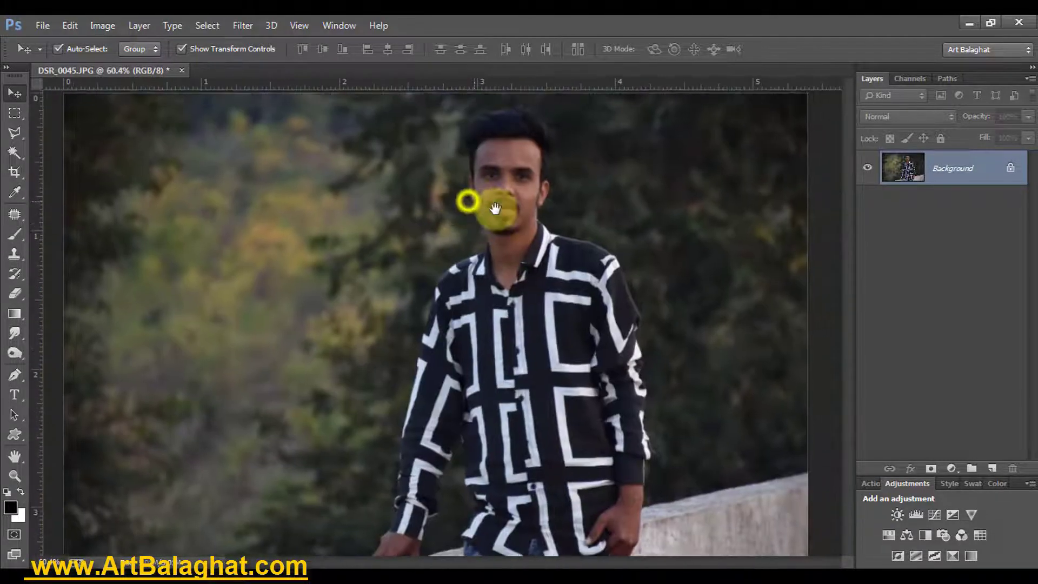
left_click(495, 208)
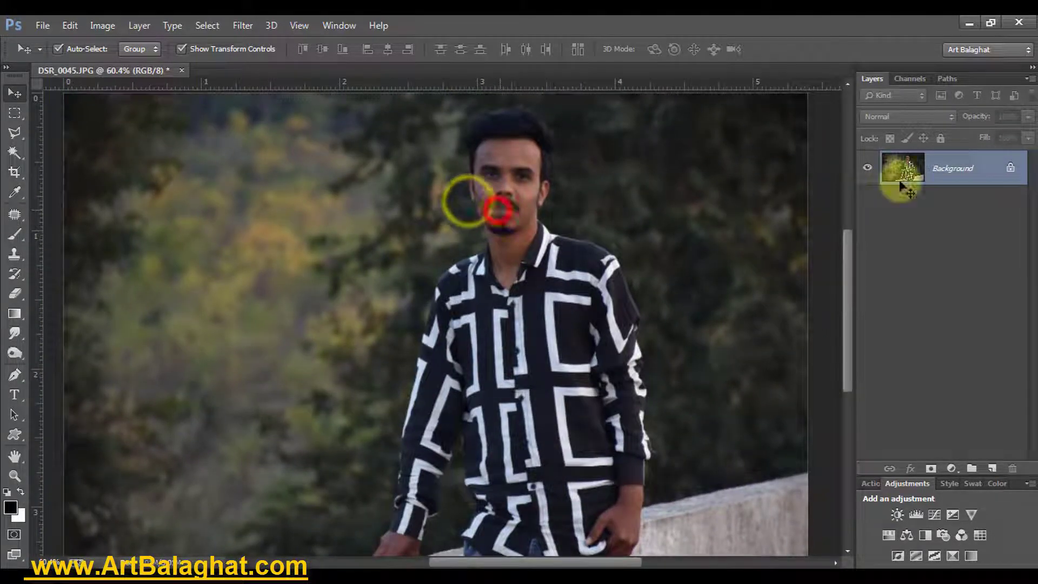
left_click_drag(1003, 174, 991, 466)
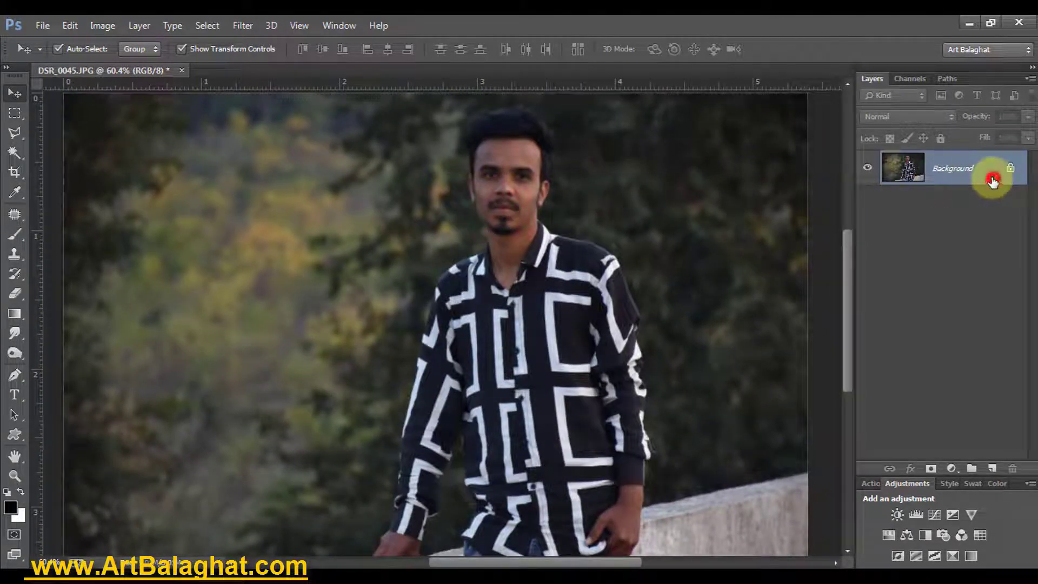
left_click(992, 468)
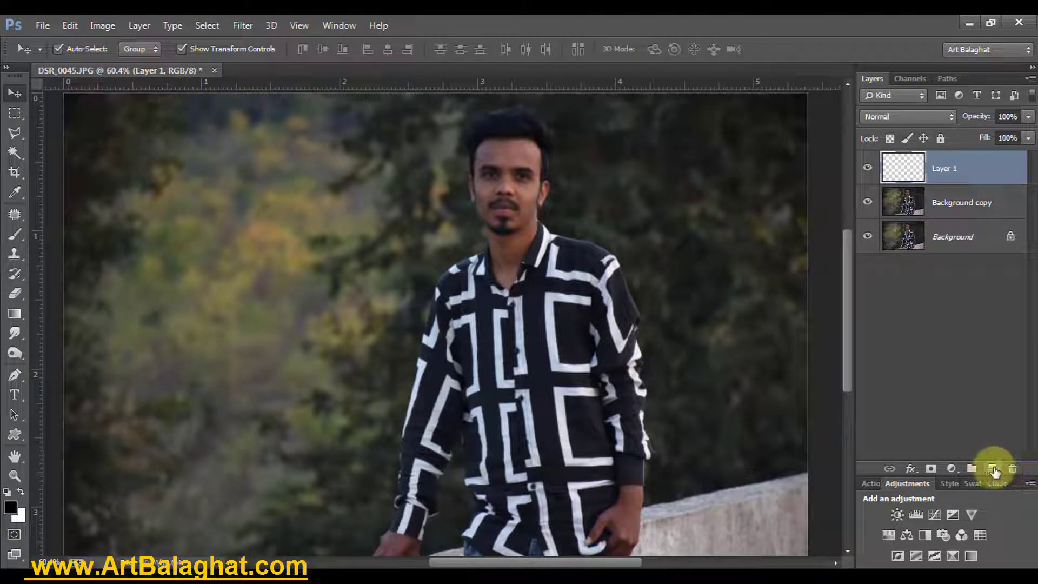
left_click(1012, 468)
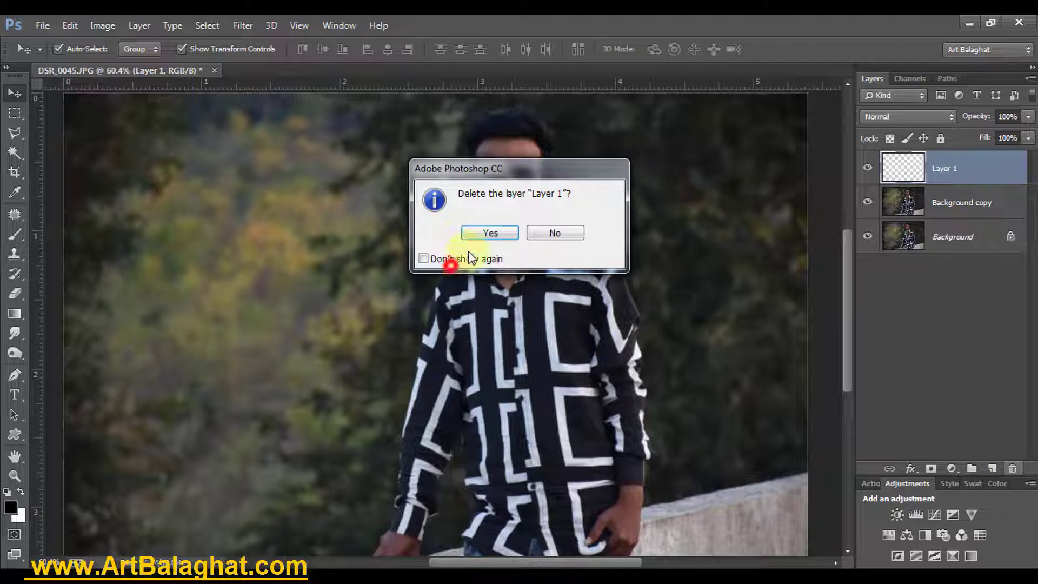
left_click(486, 234)
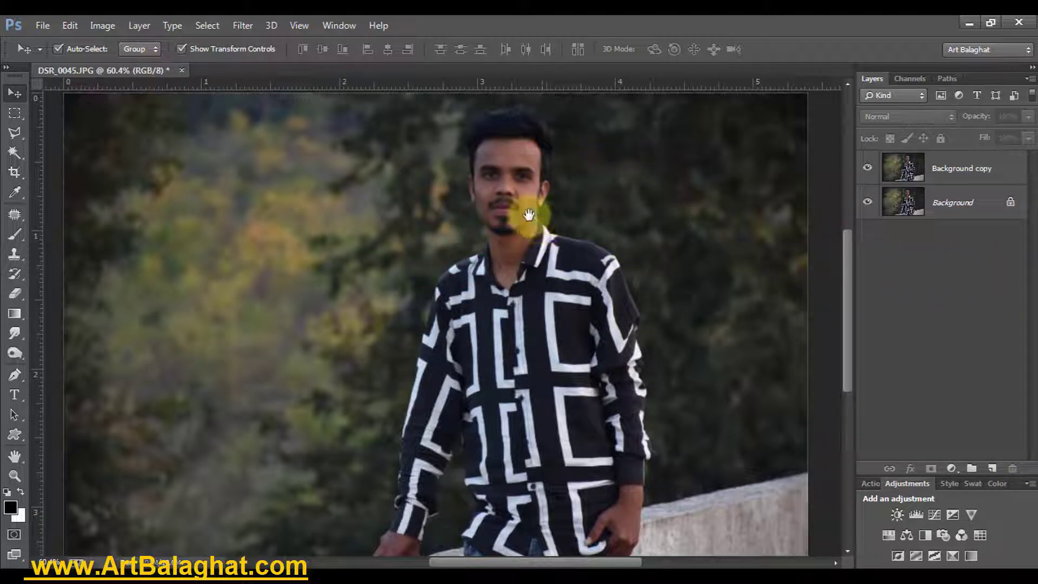
Step: Select the Background copy layer and apply Image > Auto Tone to it
left_click(513, 187)
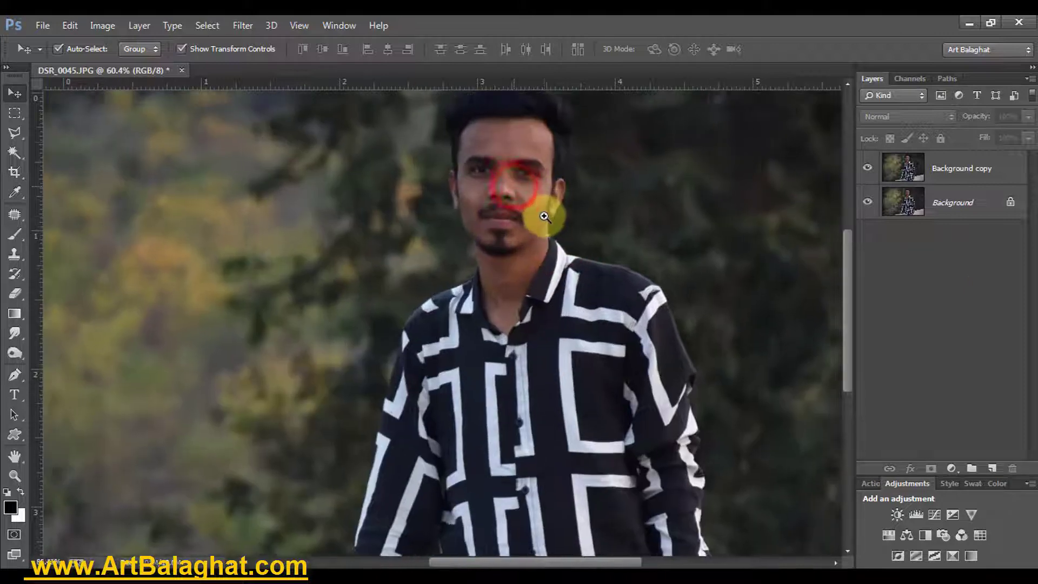
left_click(605, 167)
left_click(500, 213)
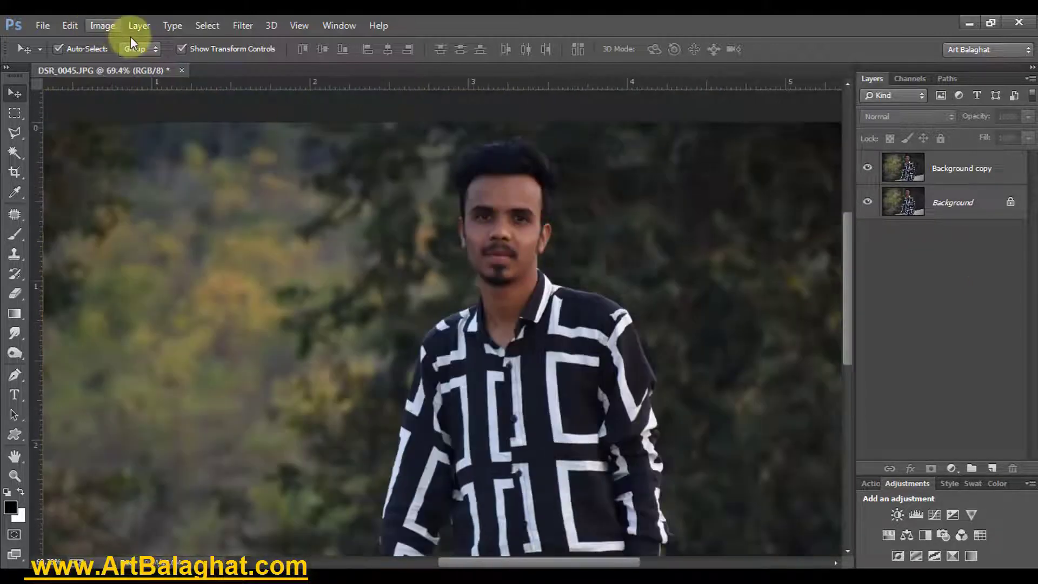
left_click(102, 26)
left_click(543, 240)
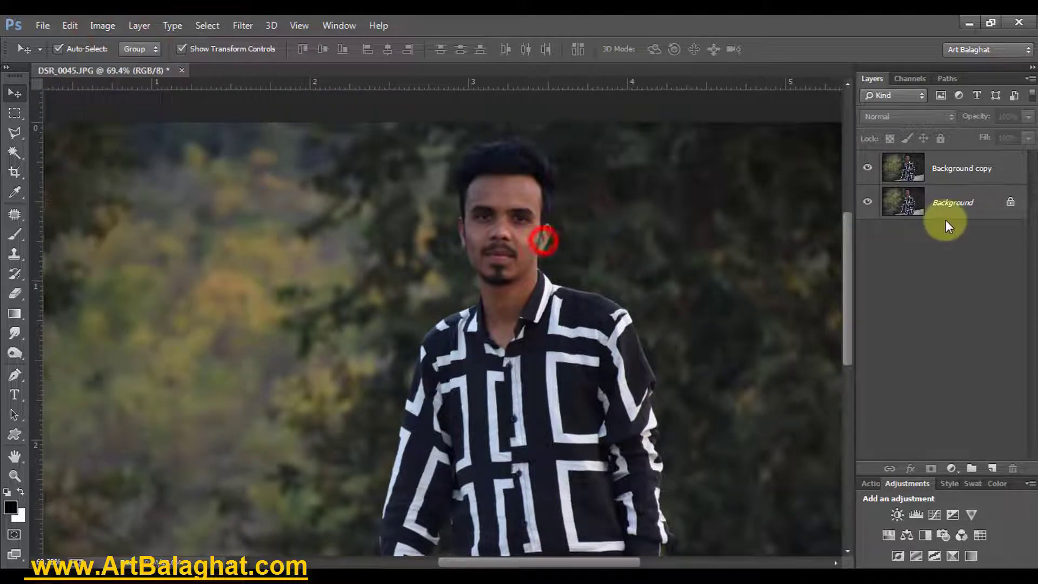
left_click(950, 168)
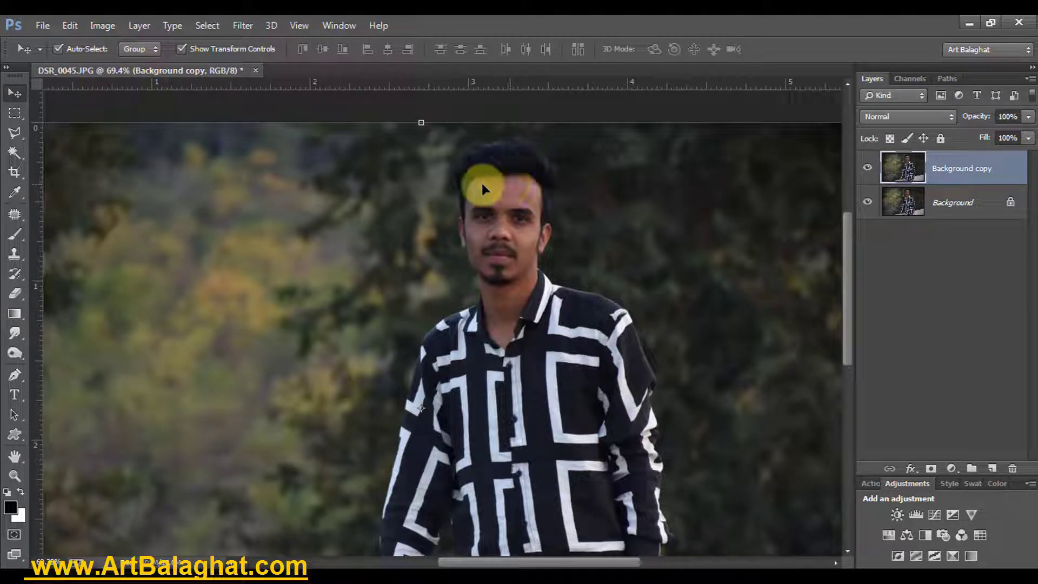
left_click(120, 23)
left_click(117, 84)
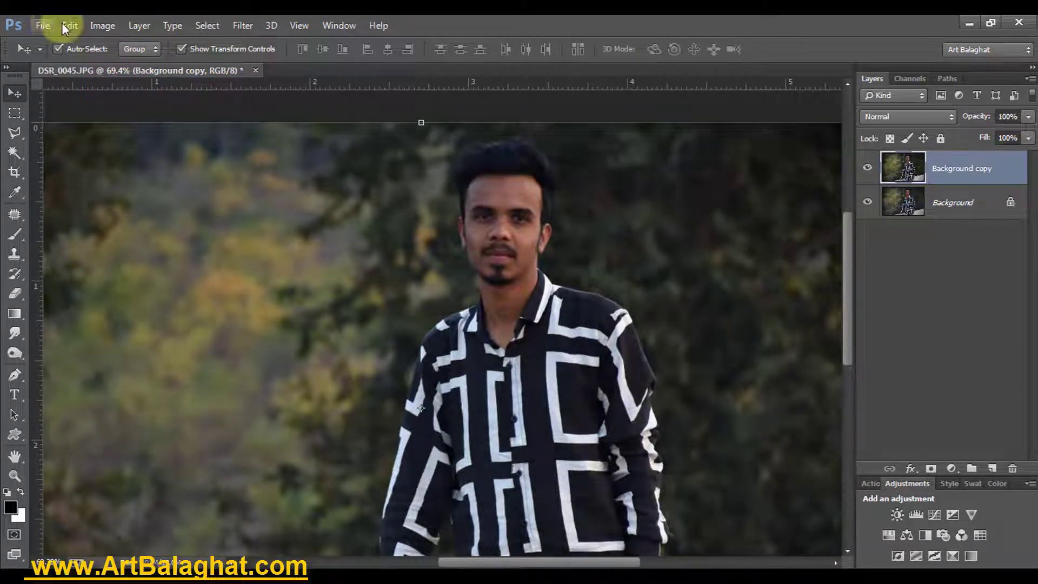
left_click(102, 25)
left_click(120, 85)
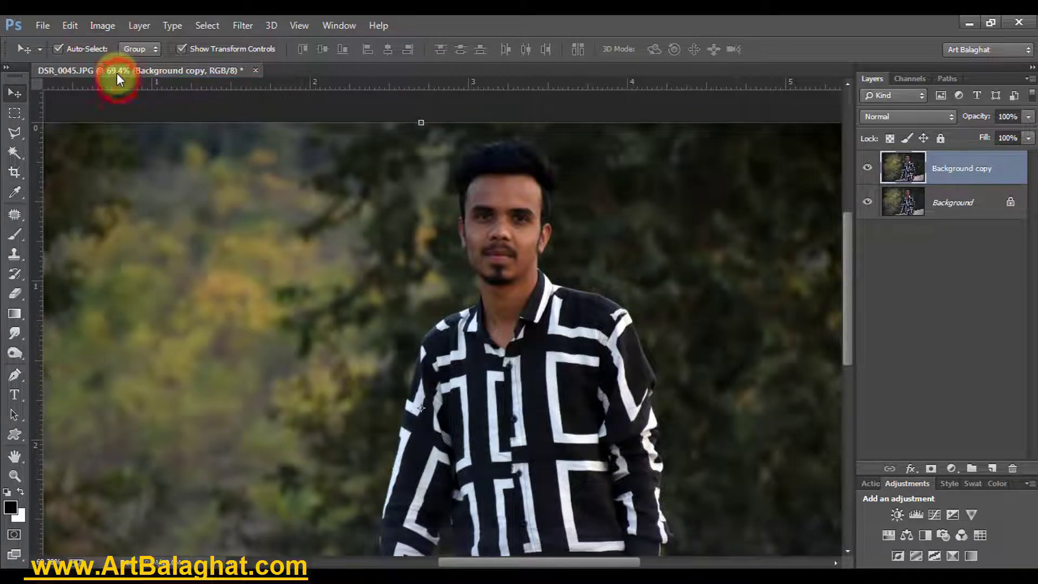
Step: Fade the Auto Tone correction to 76% opacity
left_click(70, 25)
left_click(105, 75)
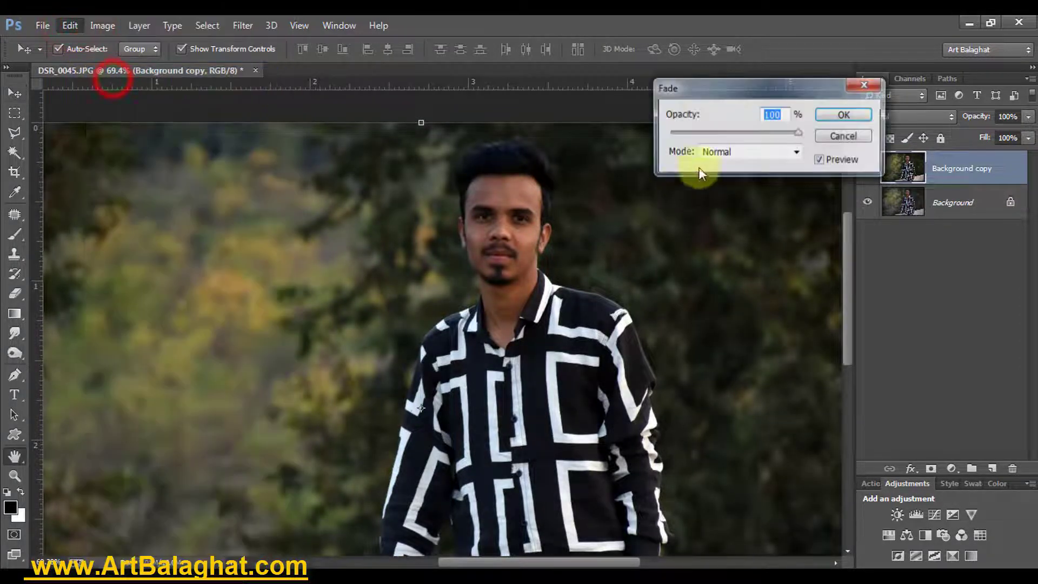
left_click_drag(798, 132, 770, 135)
left_click(843, 114)
key("v")
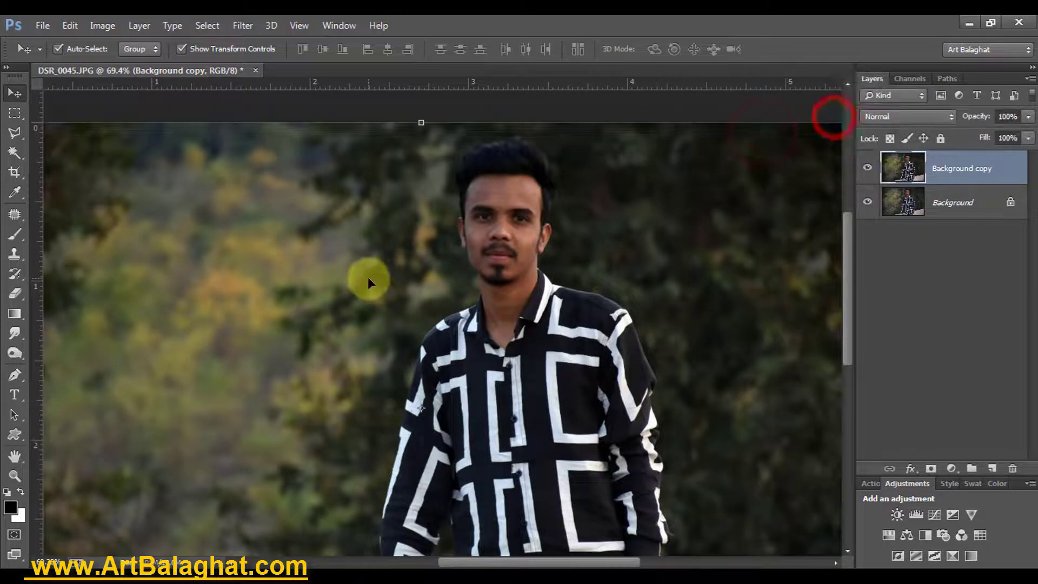
left_click_drag(536, 223, 550, 232)
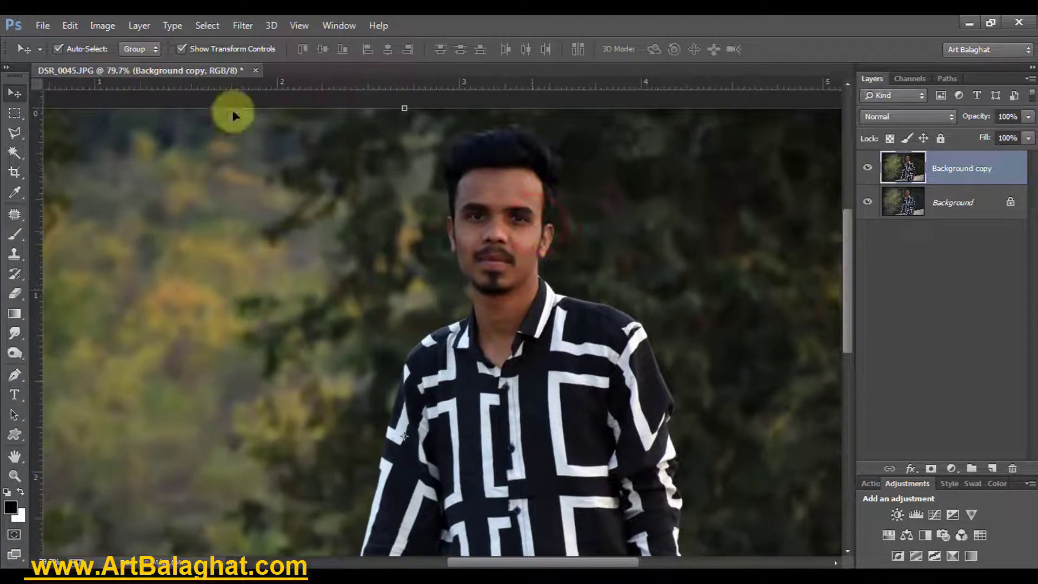
Step: Add a Levels adjustment layer with input levels 9, 1.54 and 220
left_click(983, 172)
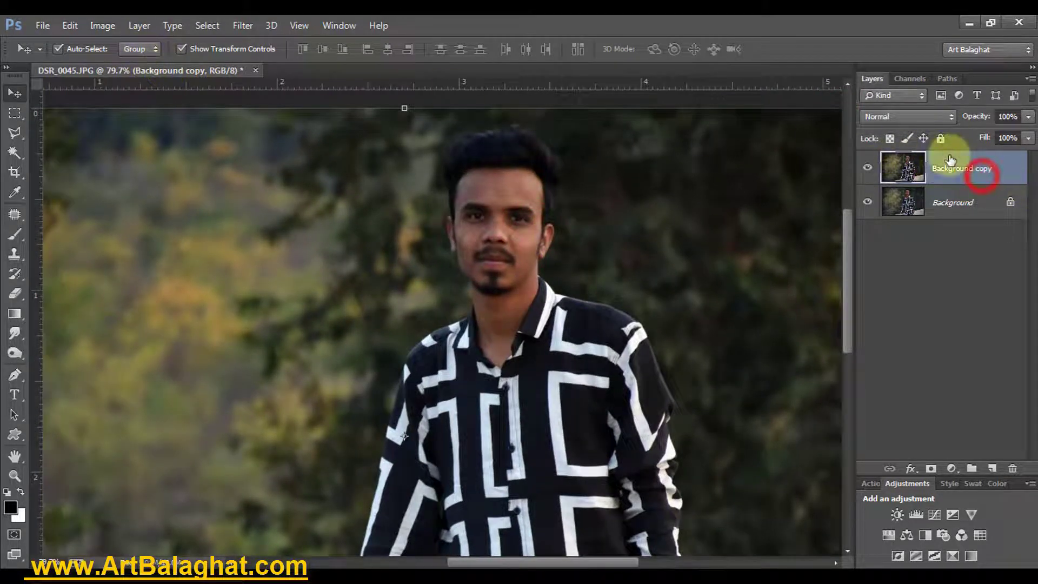
left_click(951, 468)
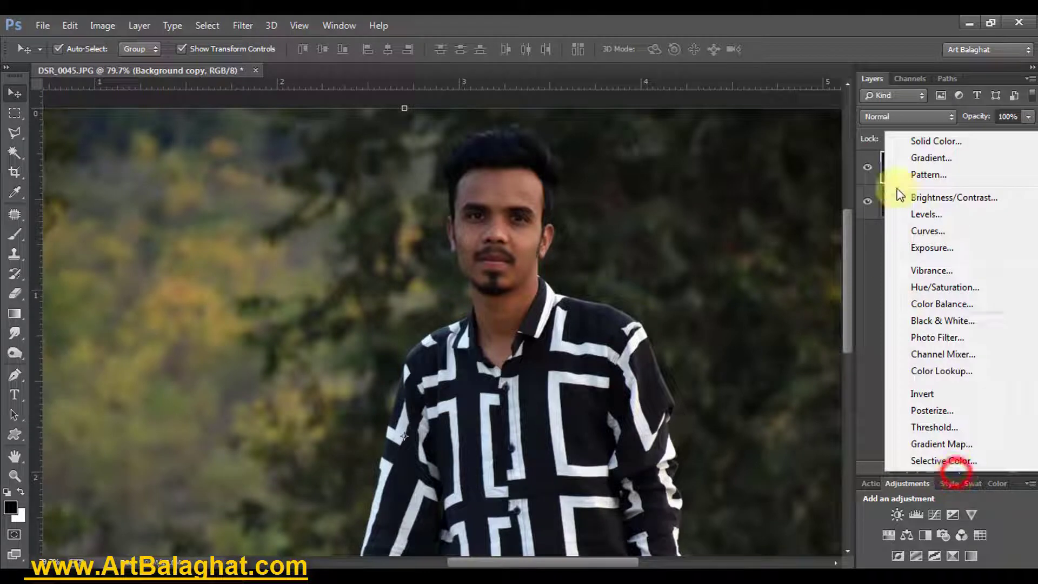
left_click(923, 215)
left_click(541, 83)
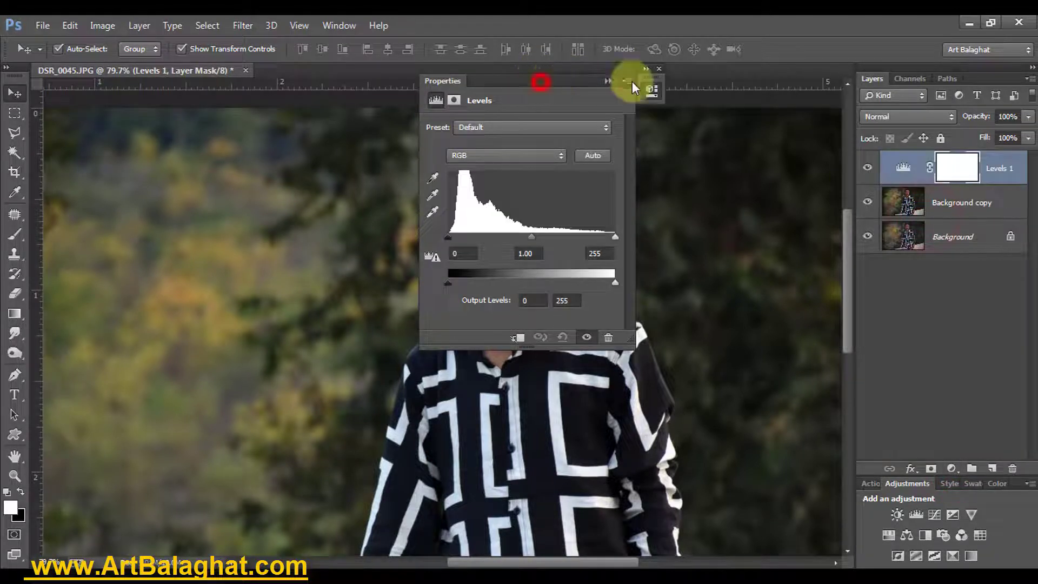
left_click_drag(632, 81, 741, 76)
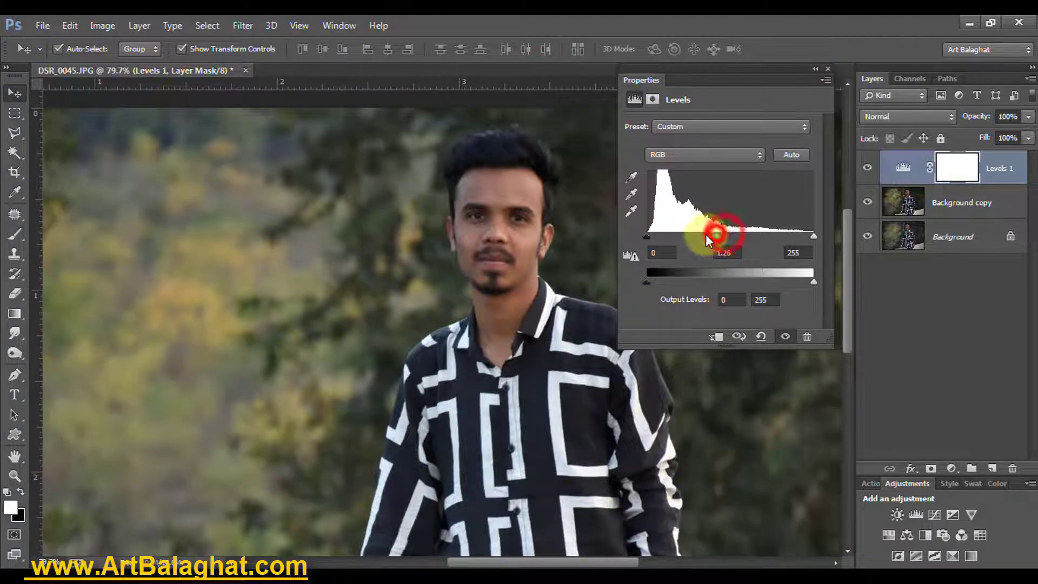
left_click_drag(724, 237, 653, 236)
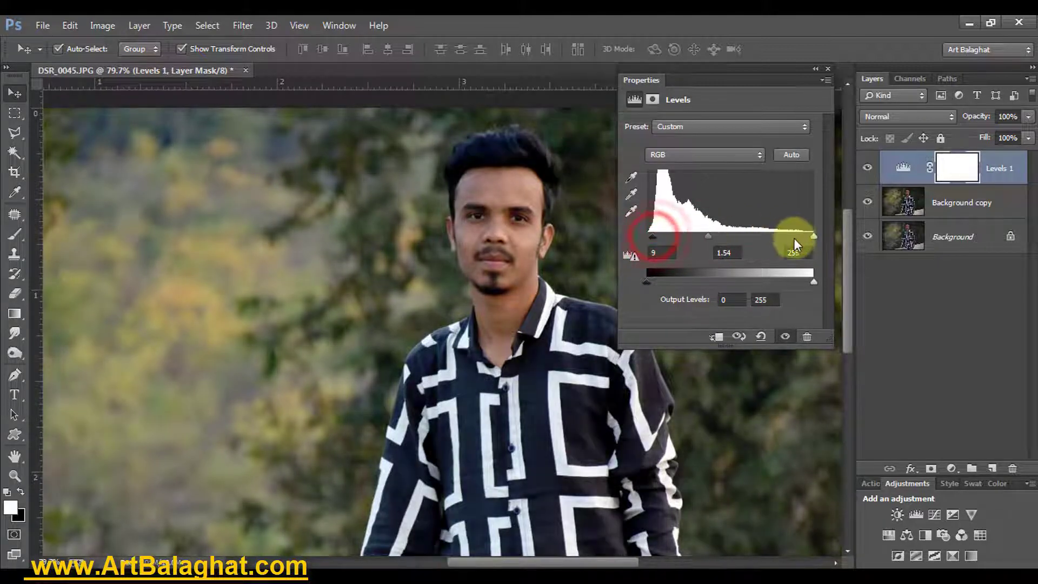
left_click_drag(814, 236, 790, 238)
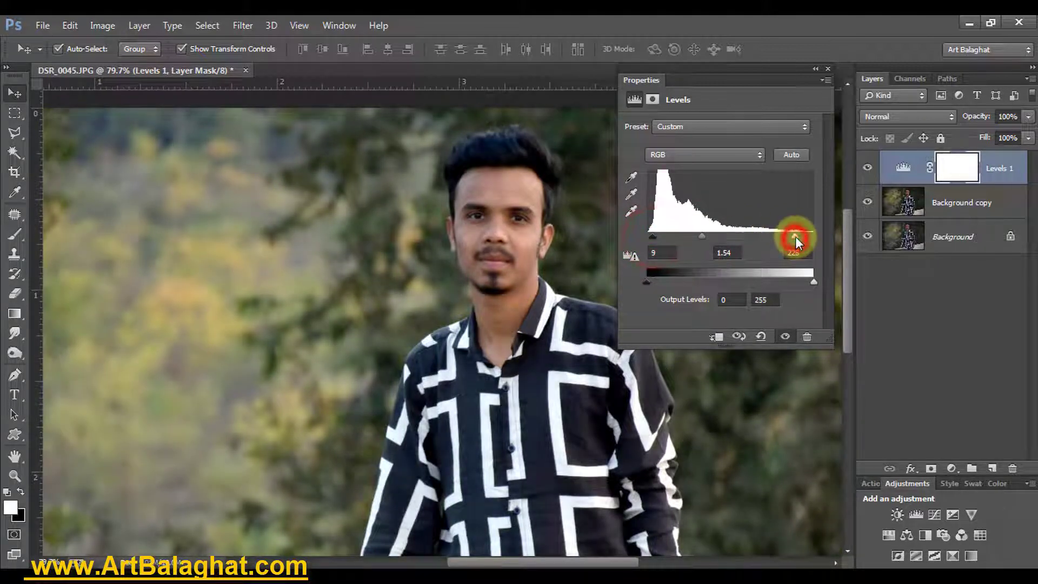
left_click(830, 70)
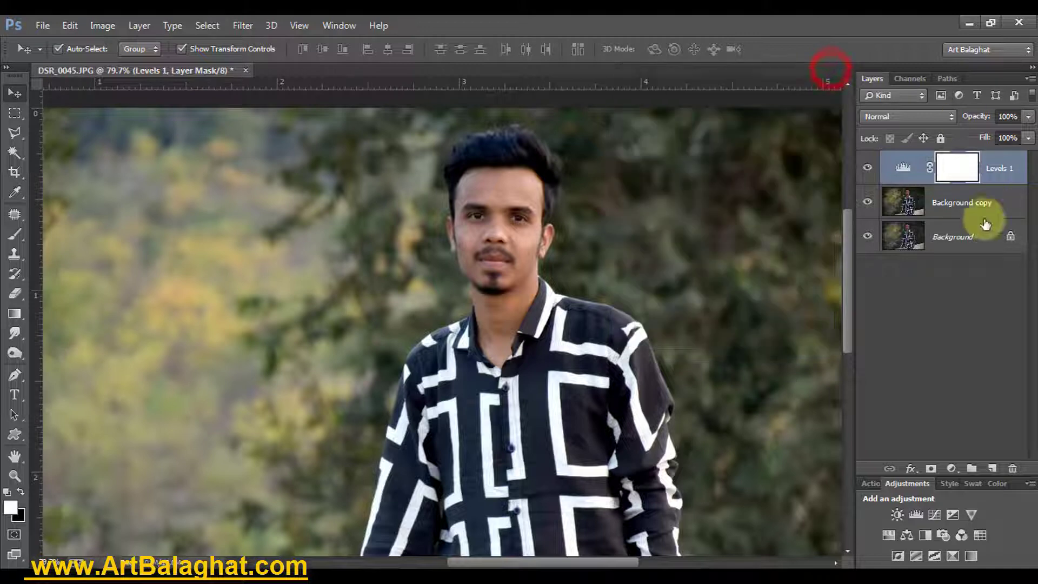
left_click(935, 325)
Step: Add a Curves adjustment layer with a gentle custom curve, then fit the photo on screen
left_click(953, 469)
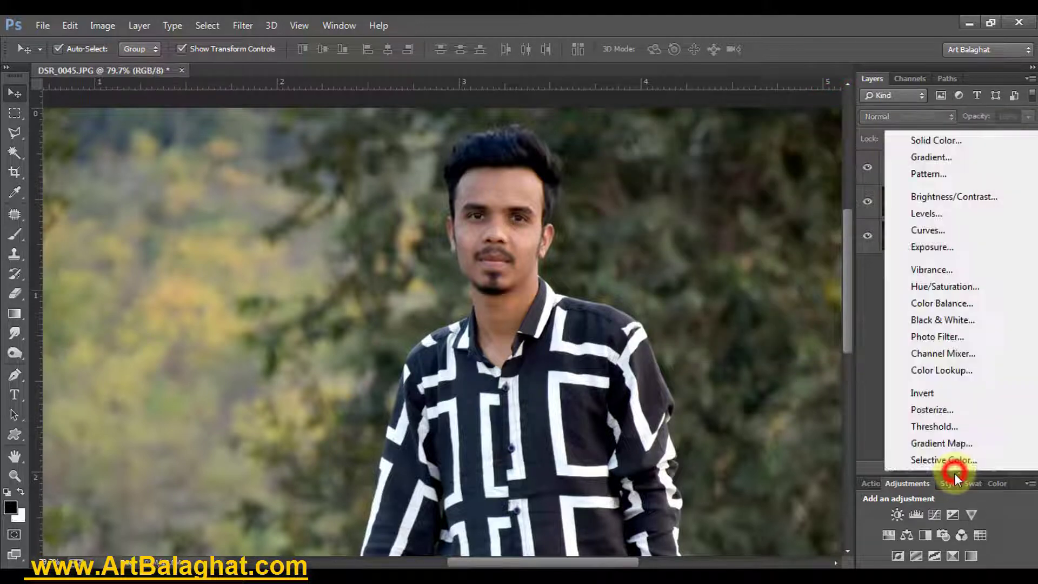
left_click(930, 231)
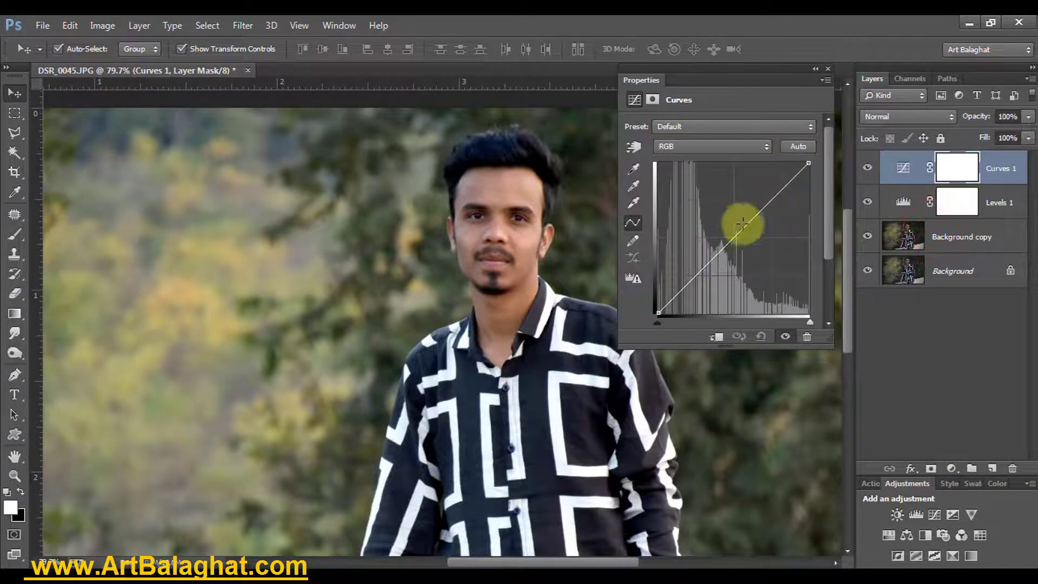
left_click(743, 223)
left_click_drag(675, 288, 679, 292)
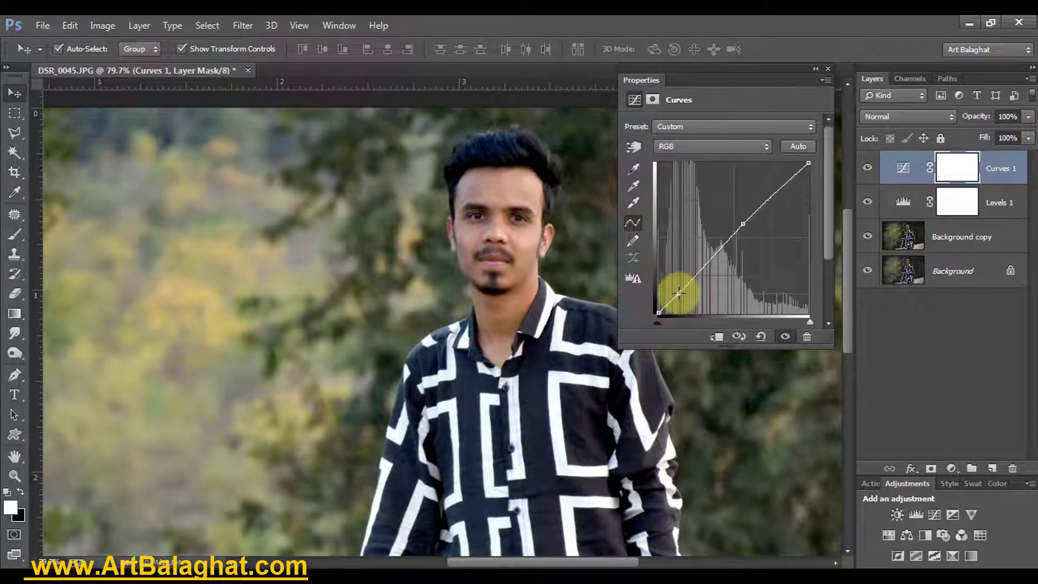
left_click(827, 72)
right_click(449, 227)
left_click(476, 234)
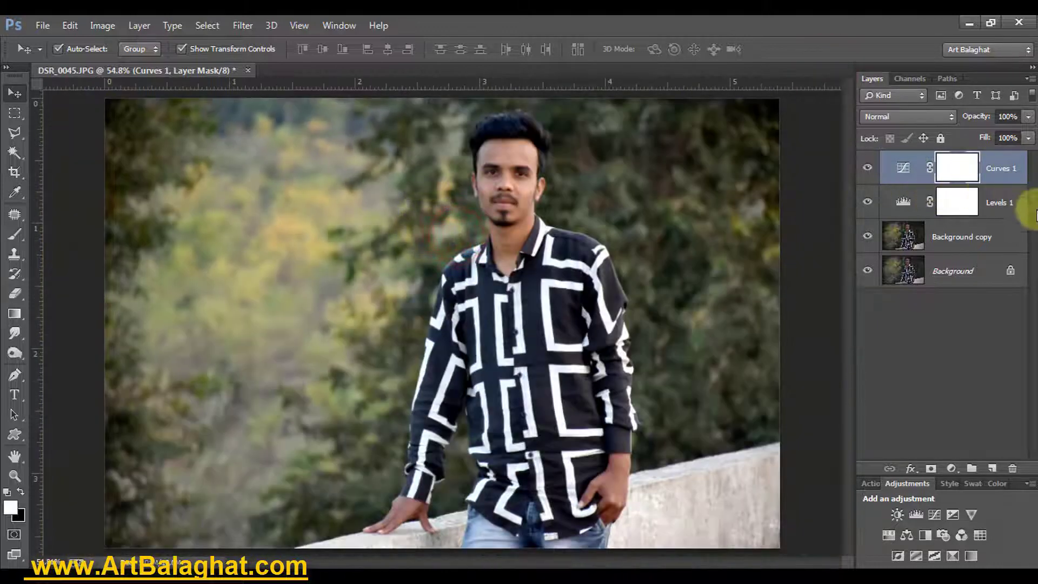
Step: Select Background copy through Curves 1 and merge them into one Curves 1 layer
left_click(996, 232)
left_click(895, 172, "shift")
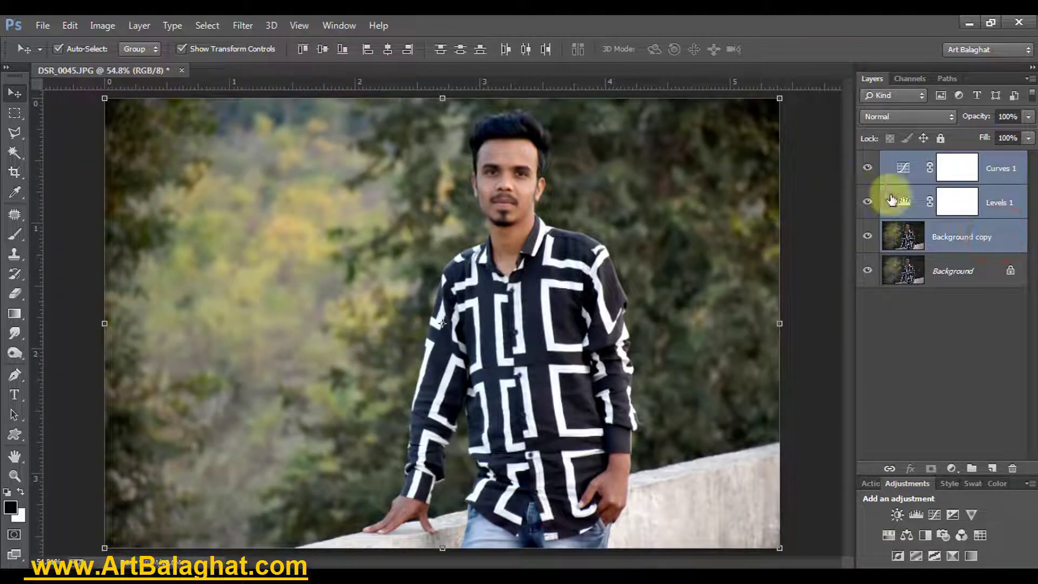
left_click(1010, 165)
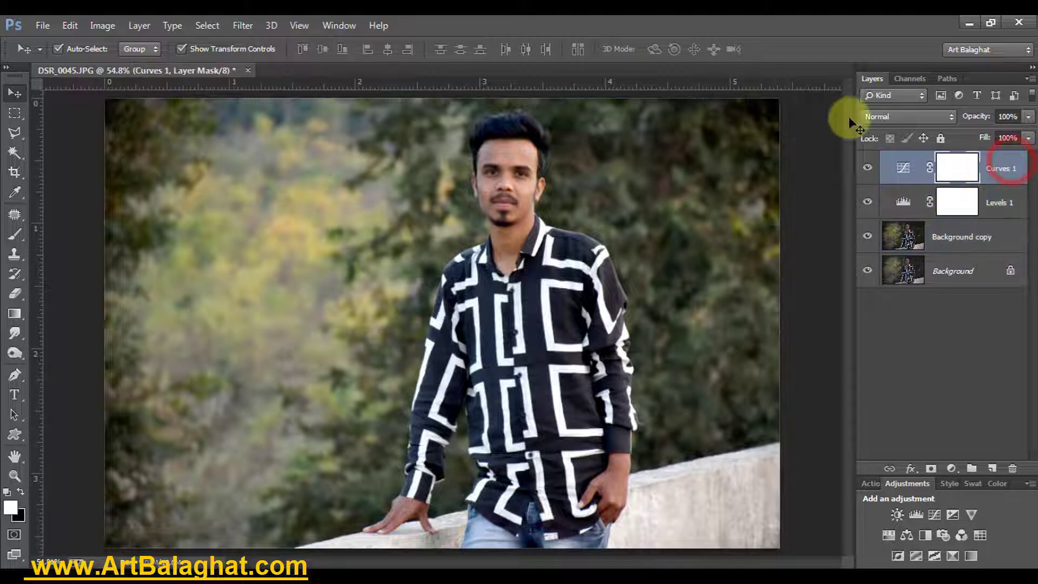
left_click(993, 240, "shift")
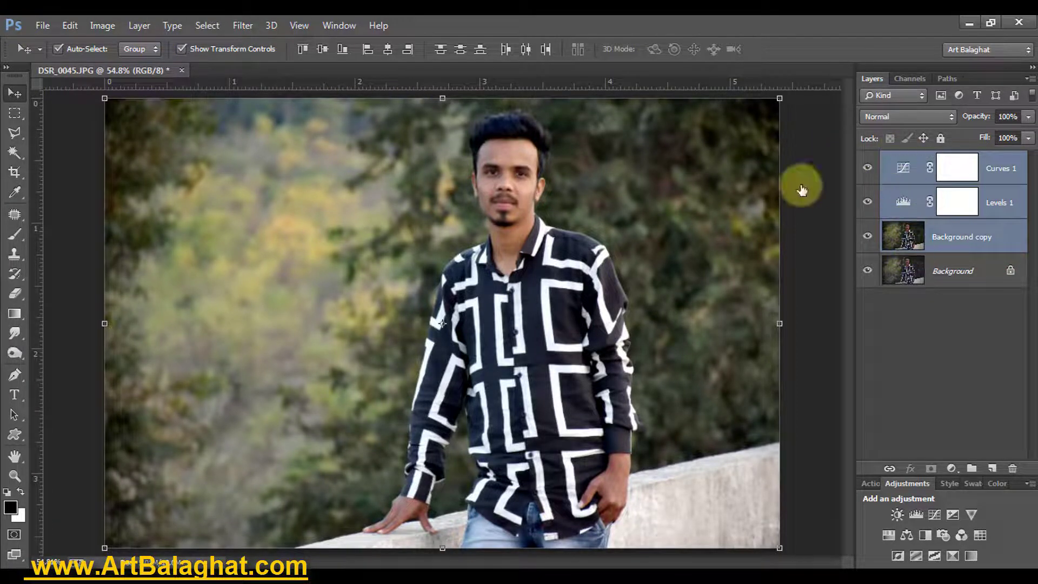
left_click(139, 25)
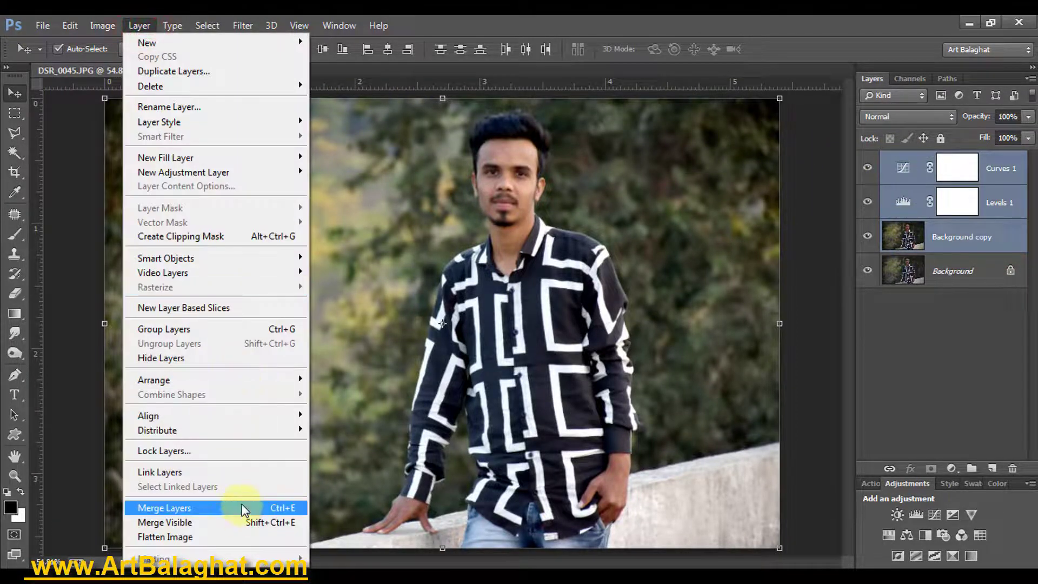
left_click(238, 507)
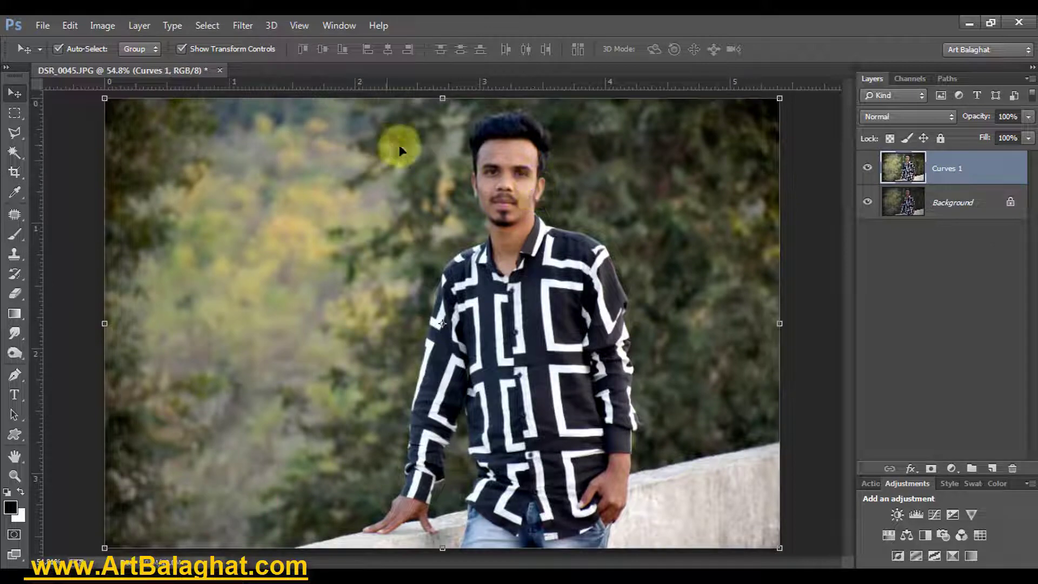
Step: Apply a Brightness/Contrast adjustment with Brightness 7 and Contrast 12
left_click(96, 26)
left_click(144, 66)
left_click(278, 64)
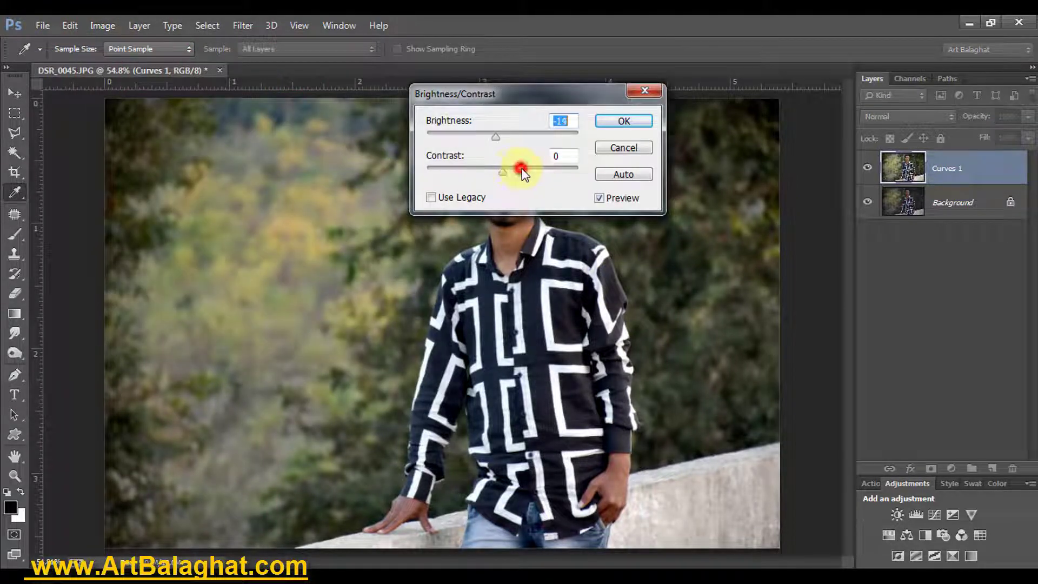
left_click_drag(517, 173, 532, 171)
left_click_drag(561, 104, 789, 120)
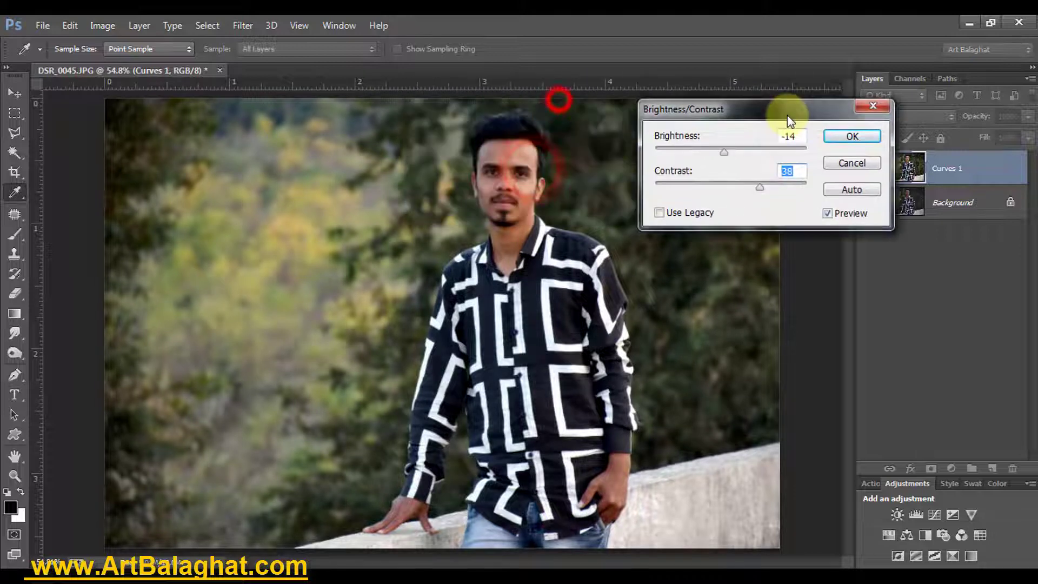
left_click_drag(745, 190, 740, 187)
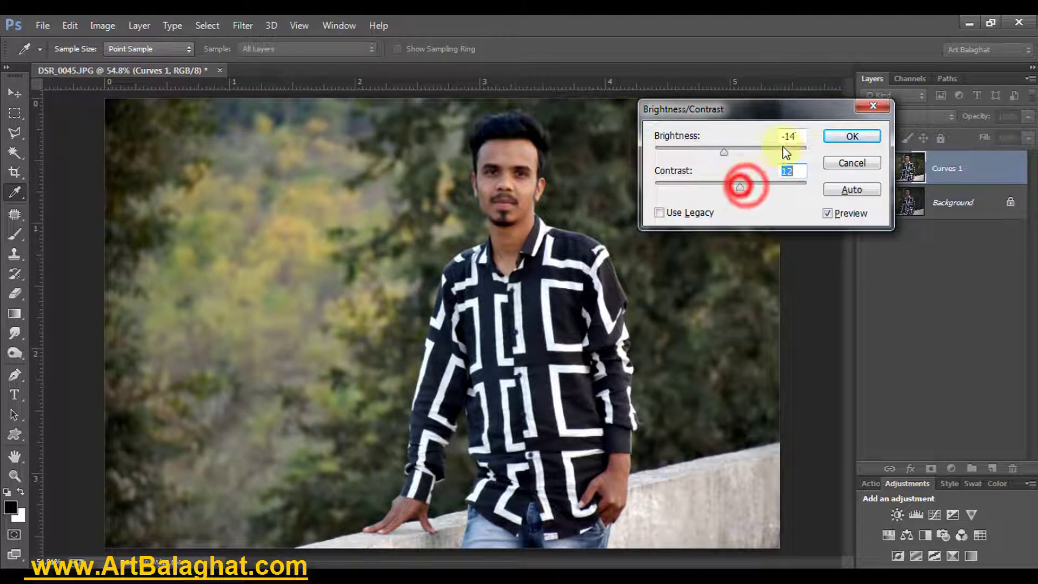
double_click(794, 136)
type("1")
key("Up")
key("Up")
key("Up")
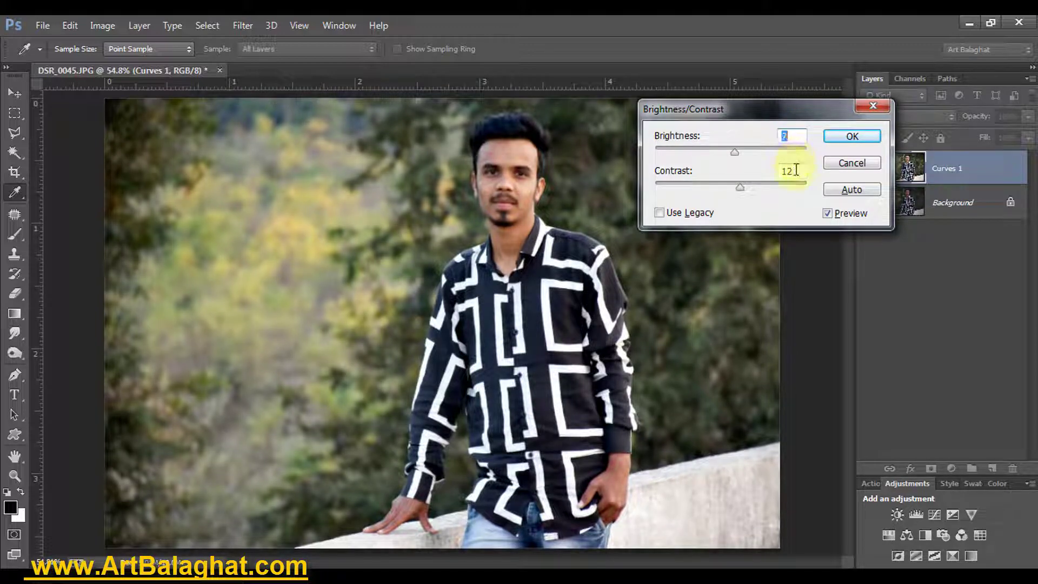
left_click(849, 138)
Step: Zoom in on the face and apply Hue/Saturation with Hue +7 and Saturation +3
key("v")
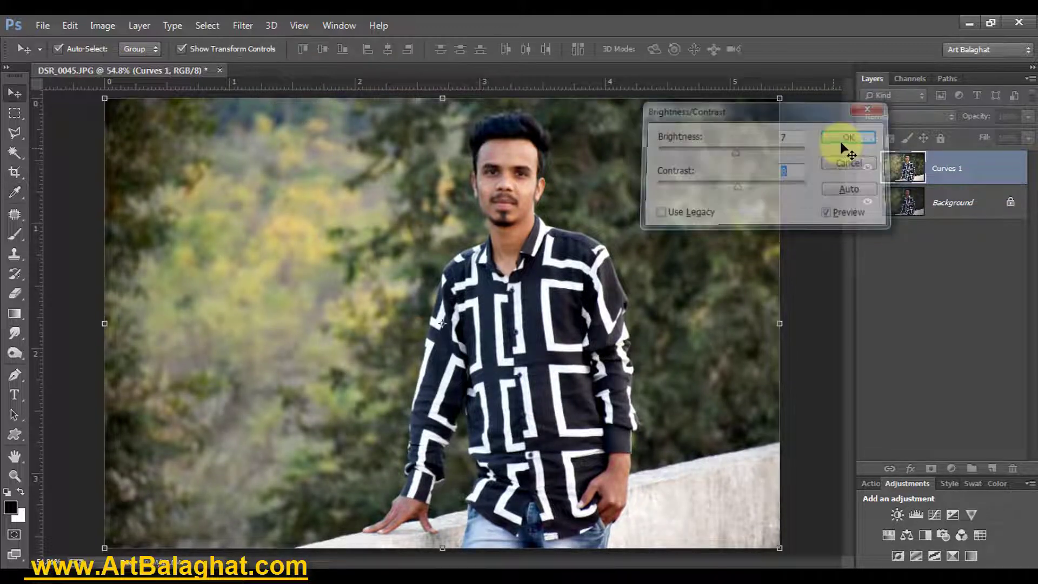
left_click(497, 165)
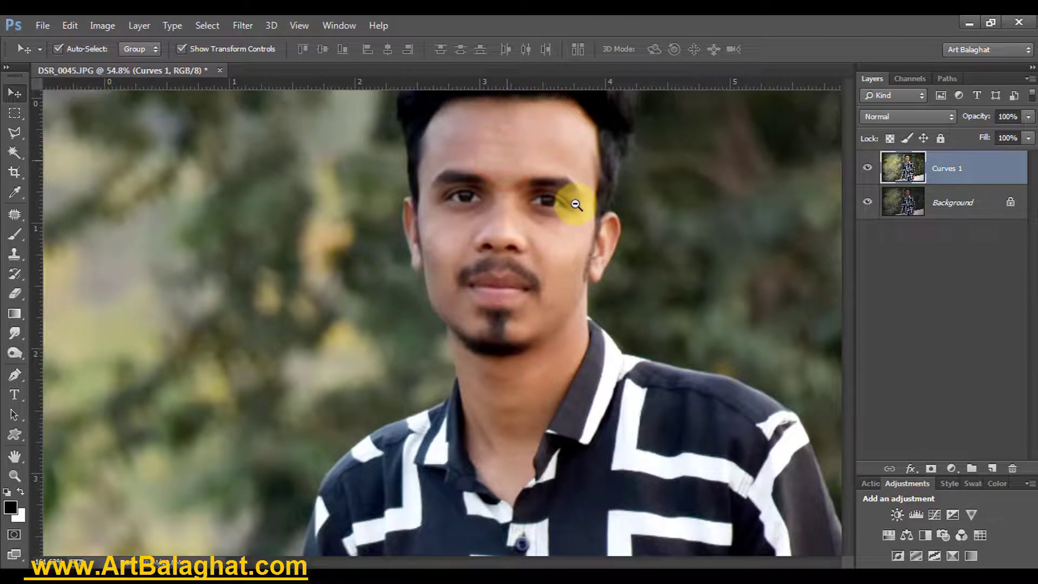
left_click(102, 25)
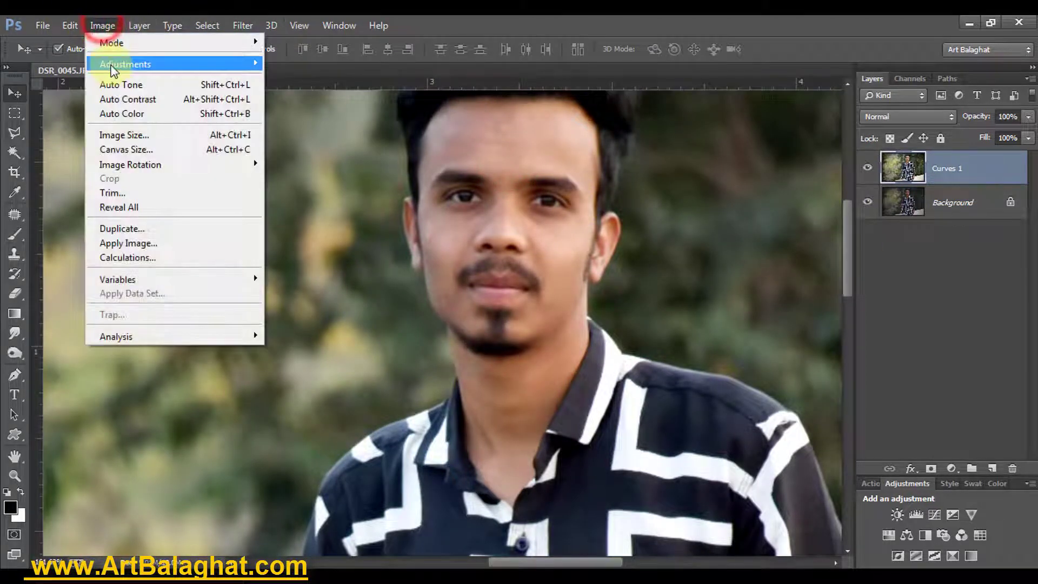
mouse_move(125, 64)
left_click(419, 142)
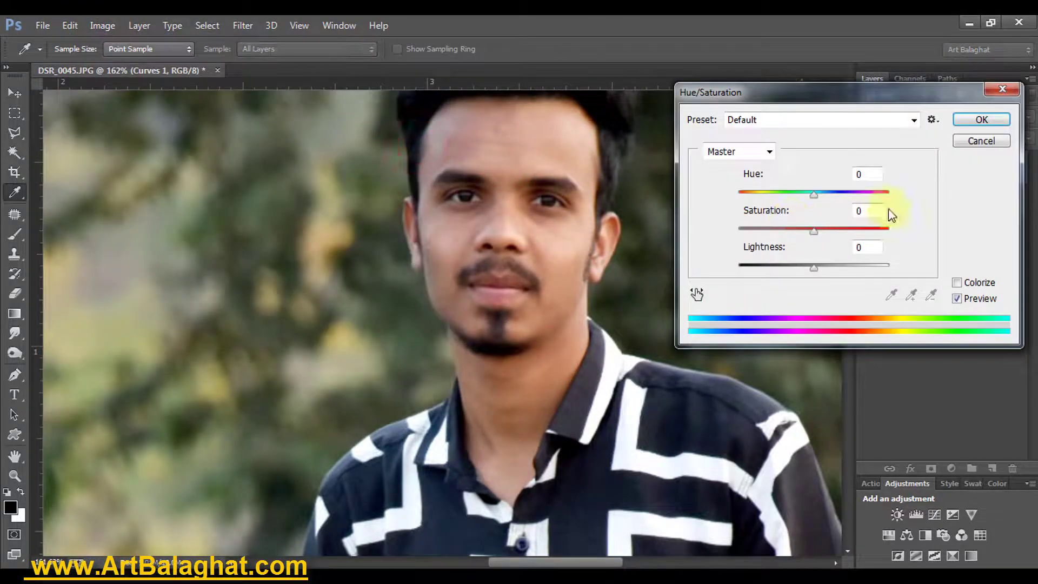
key("Up")
key("Up")
key("Up")
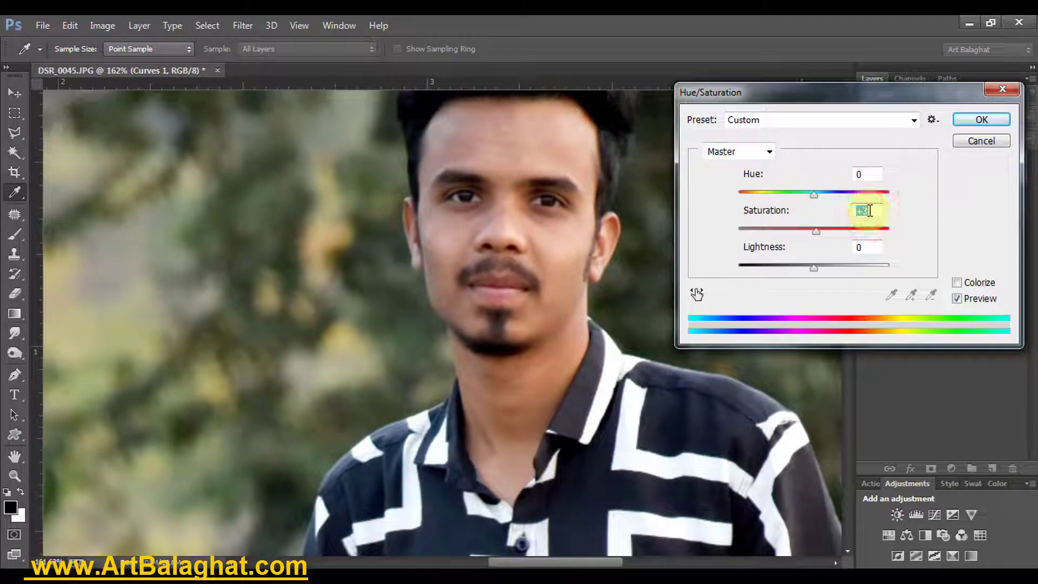
key("Up")
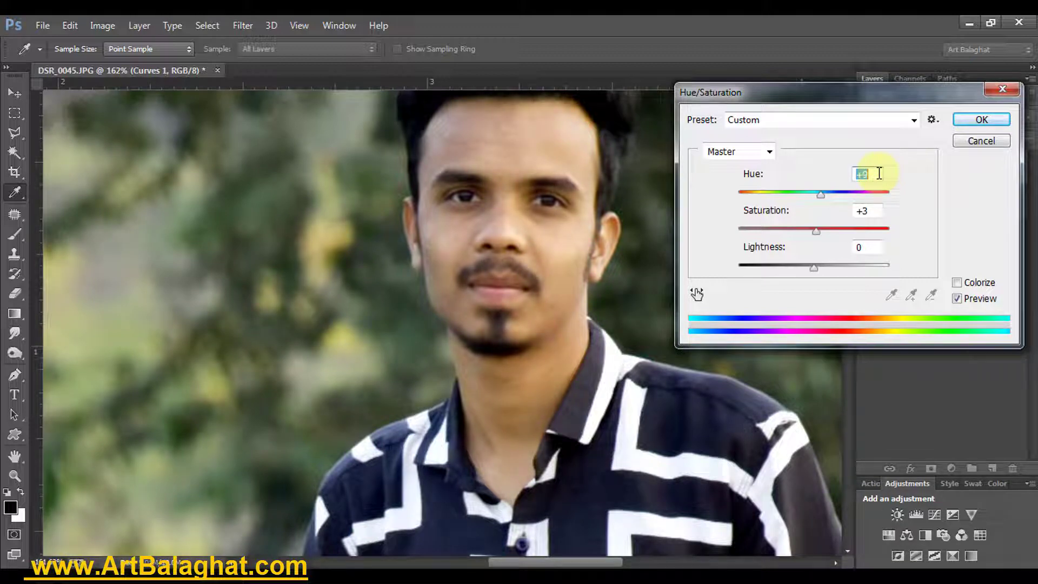
left_click(982, 120)
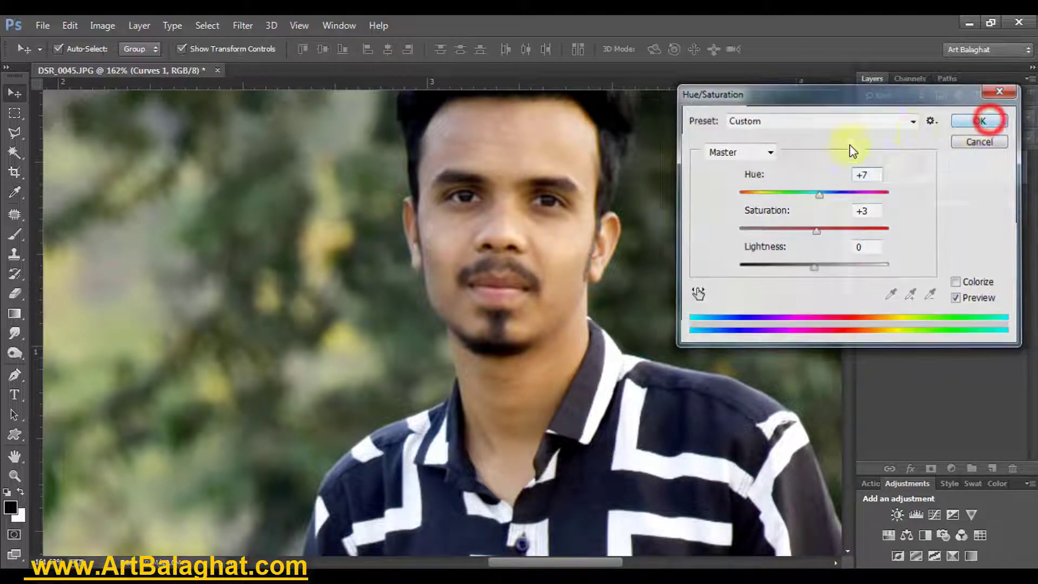
left_click(248, 25)
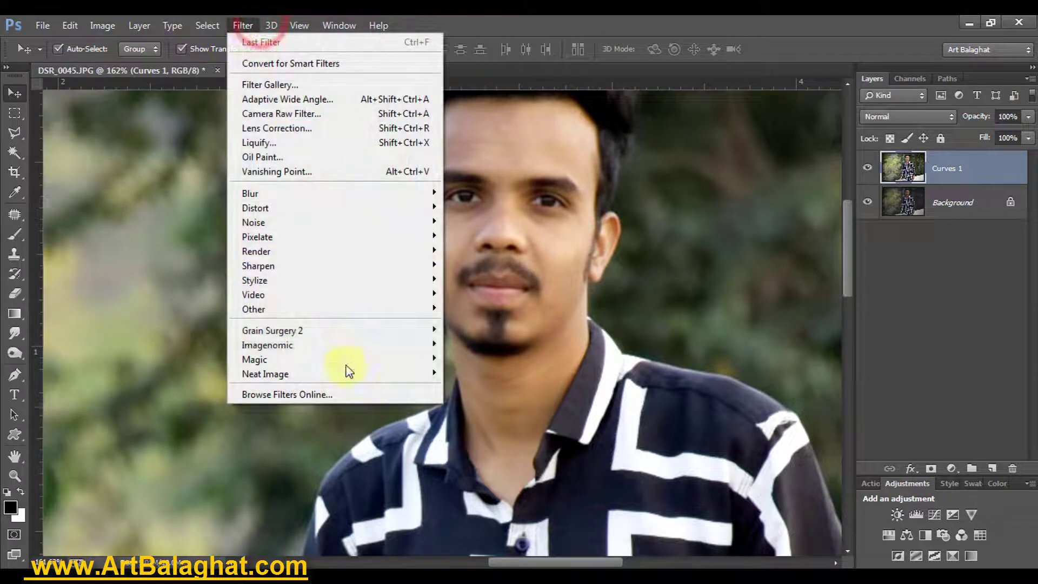
Step: Launch the Imagenomic Portraiture filter on the merged photo
left_click(342, 346)
left_click(478, 356)
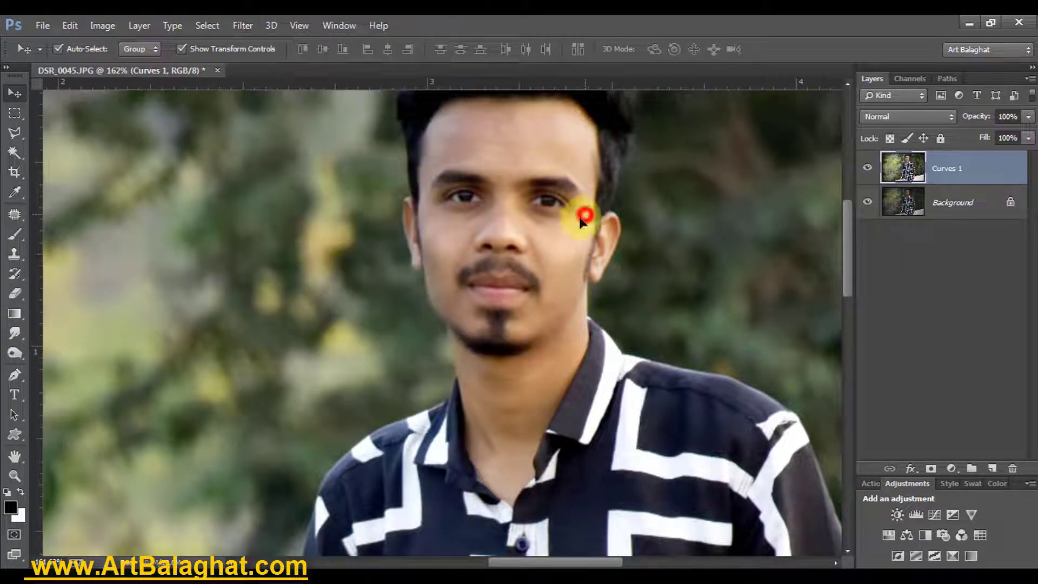
scroll(461, 233, "down", 3)
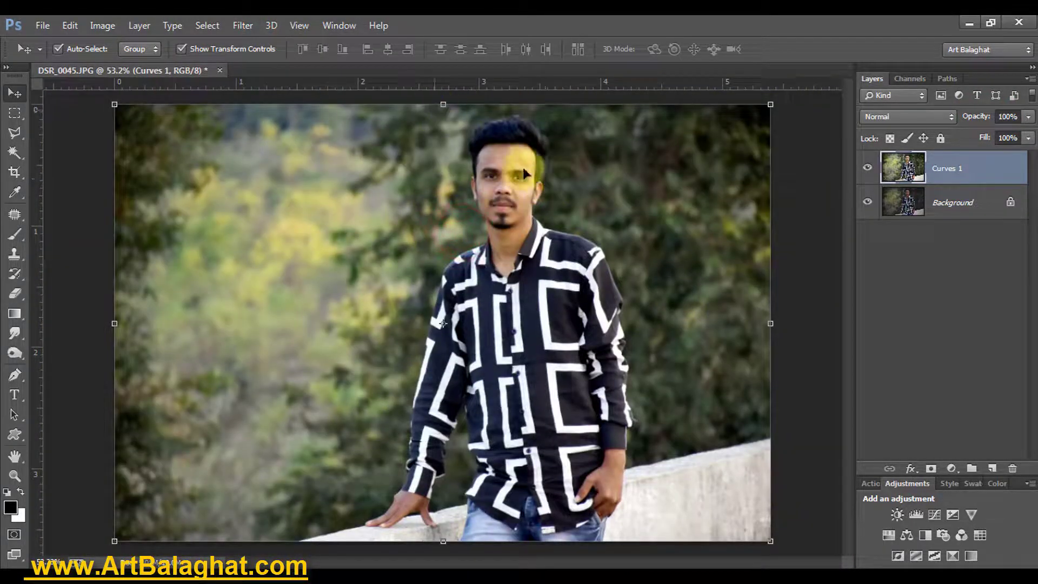
left_click(242, 26)
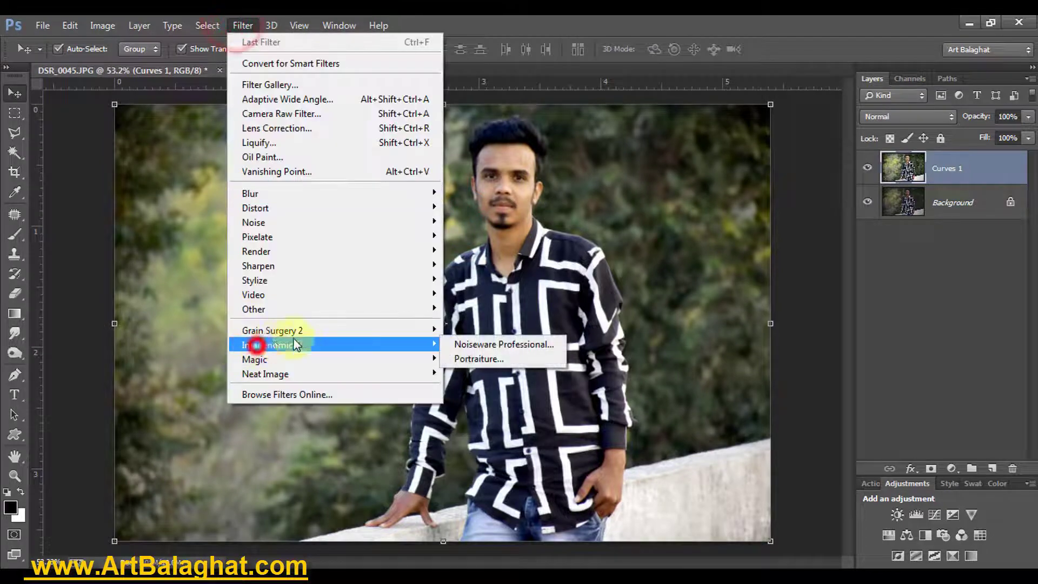
left_click(464, 355)
Step: Zoom the Portraiture preview to 200% on the face and switch to single-view preview
left_click(589, 271, "ctrl")
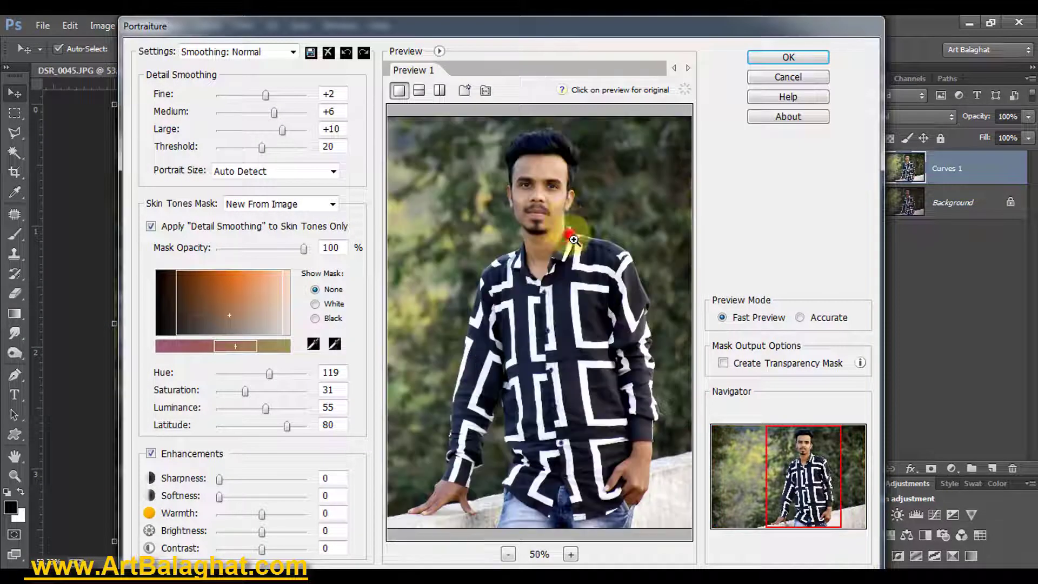
left_click(540, 162, "ctrl")
left_click(566, 319, "ctrl")
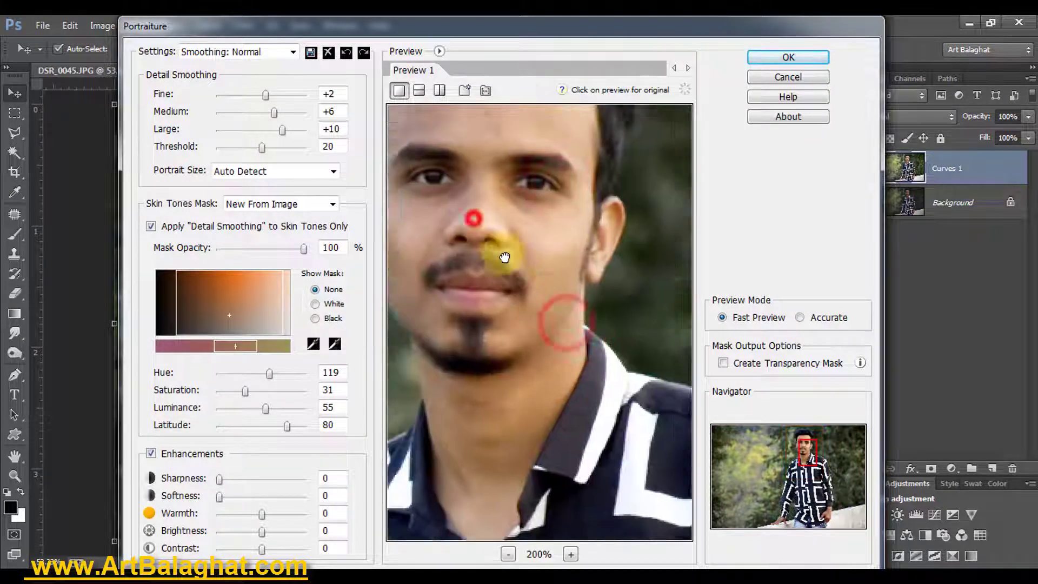
left_click(475, 215)
left_click(315, 346)
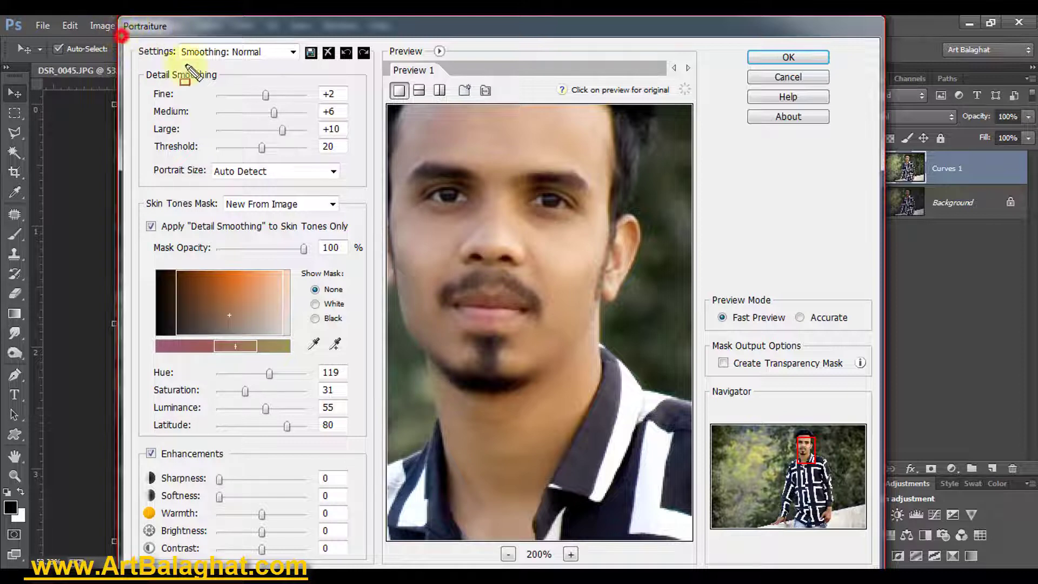
left_click_drag(122, 38, 373, 60)
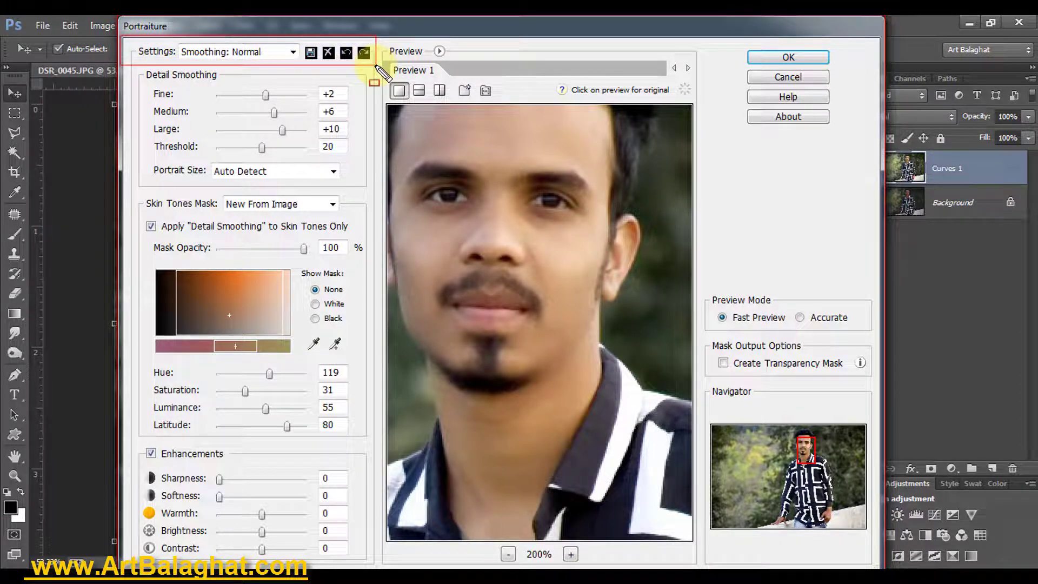
left_click(399, 88)
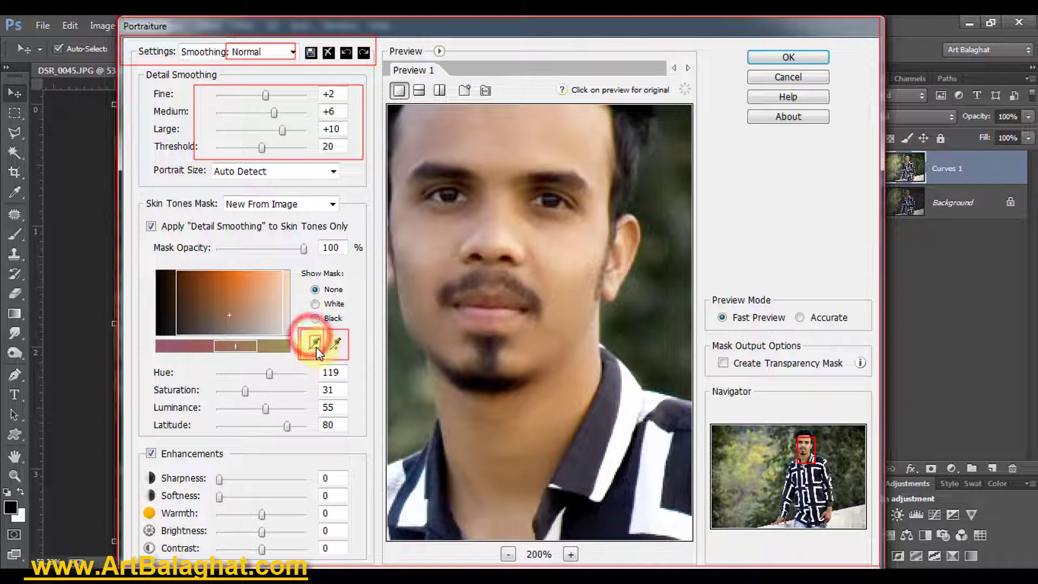
Step: Sample forehead, cheek and other facial skin tones for the mask, then apply Portraiture
left_click(486, 224)
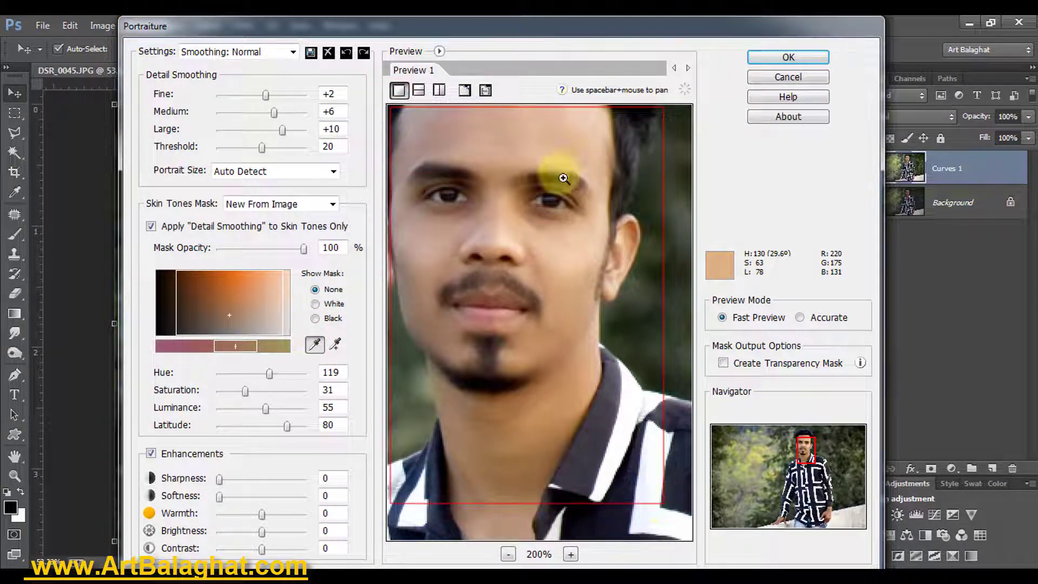
left_click(526, 123, "shift")
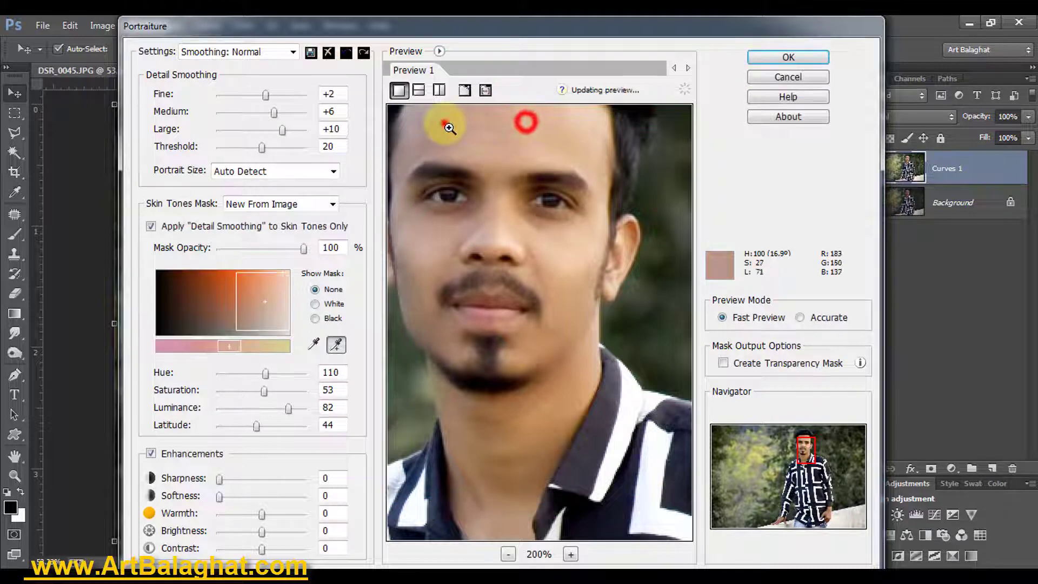
left_click(412, 134)
left_click(417, 174)
left_click(426, 232)
left_click(505, 223)
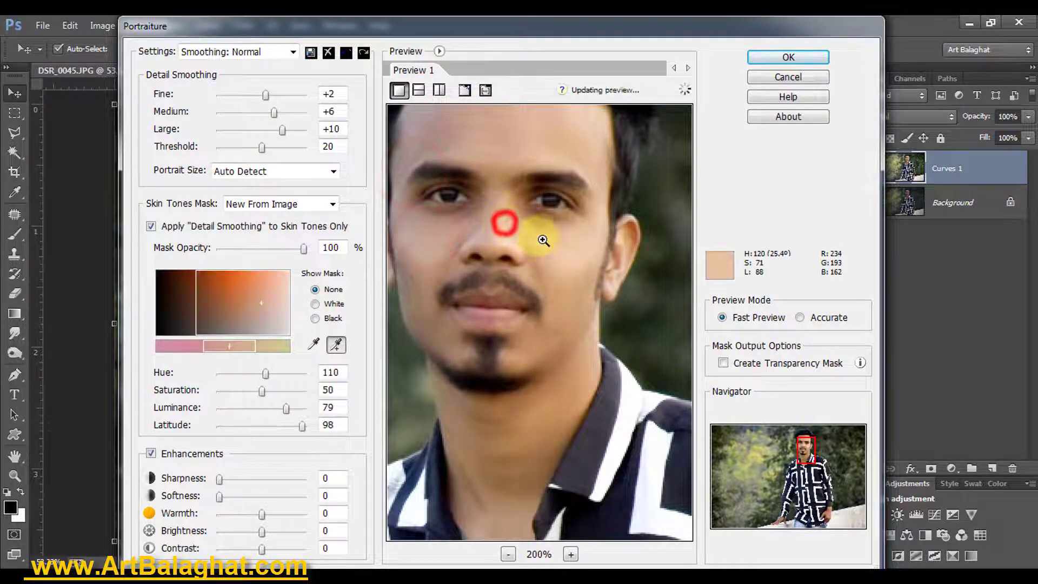
left_click(790, 56)
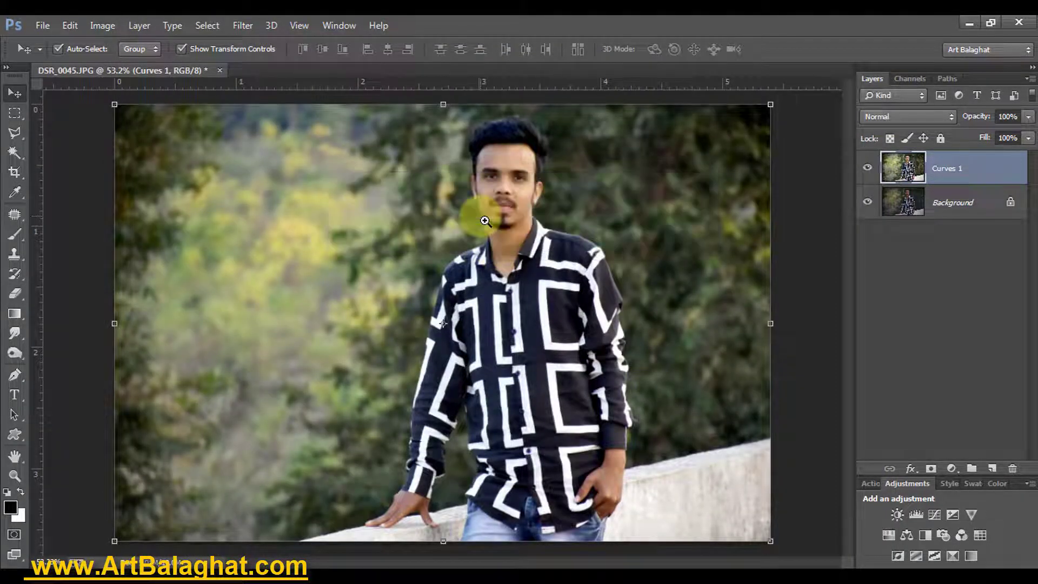
Step: Launch Neat Image Reduce Noise, box a sample area over the face and auto-profile it
left_click(243, 26)
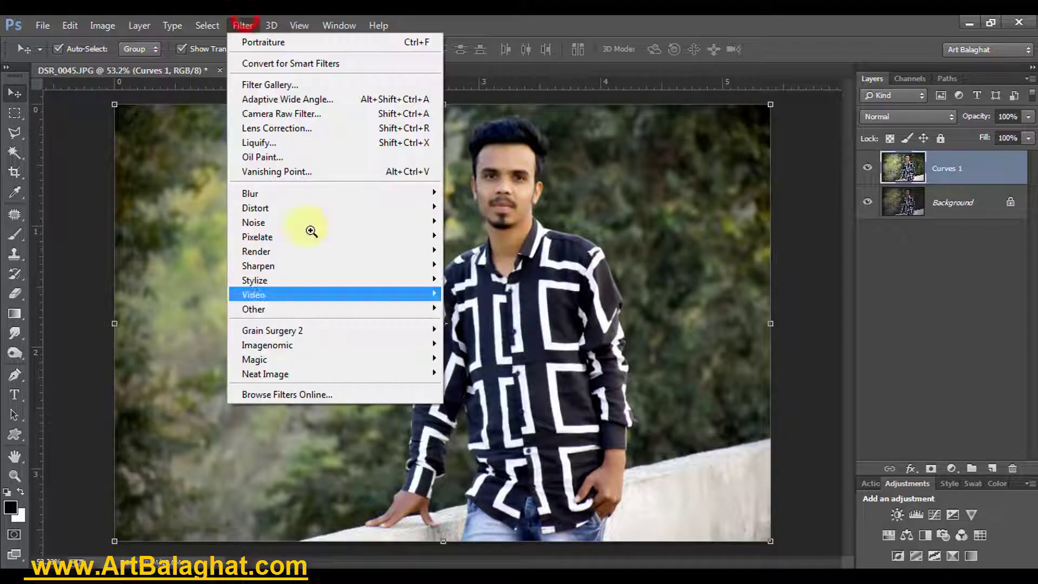
left_click(587, 22)
left_click(486, 166)
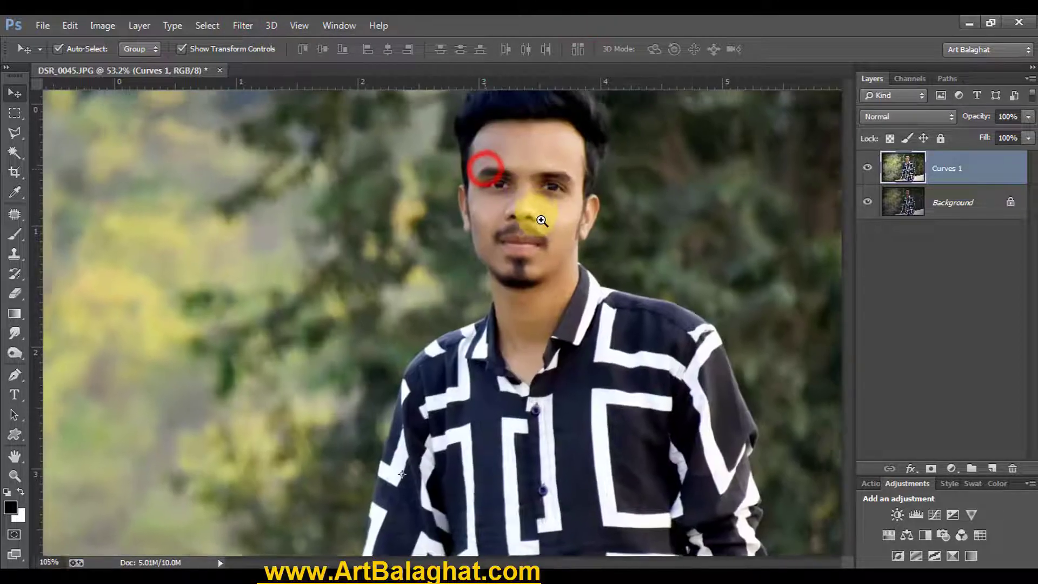
left_click(243, 25)
mouse_move(266, 374)
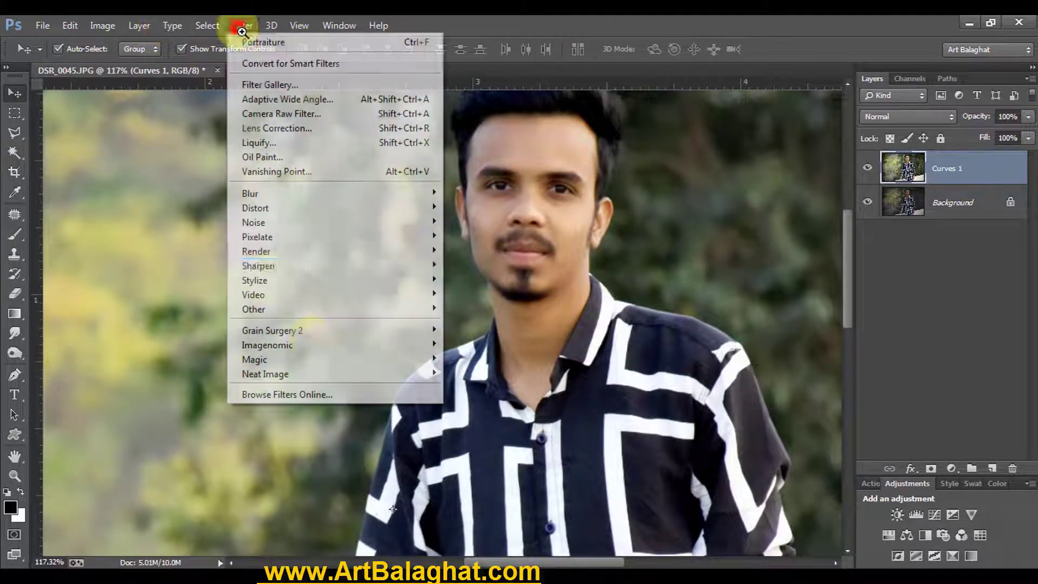
left_click(314, 373)
left_click(471, 374)
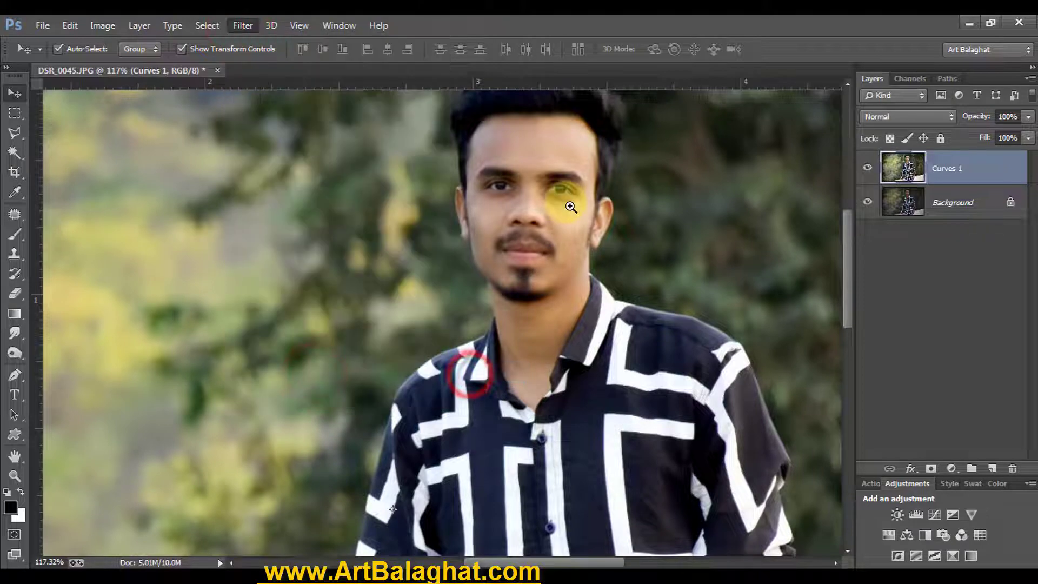
key("Return")
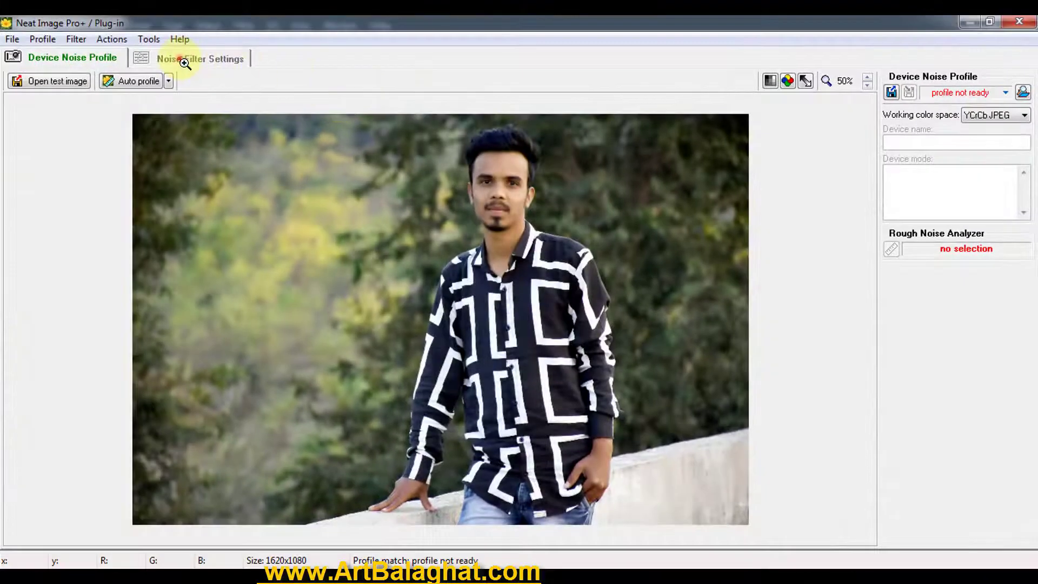
left_click(178, 60)
left_click_drag(469, 173, 560, 261)
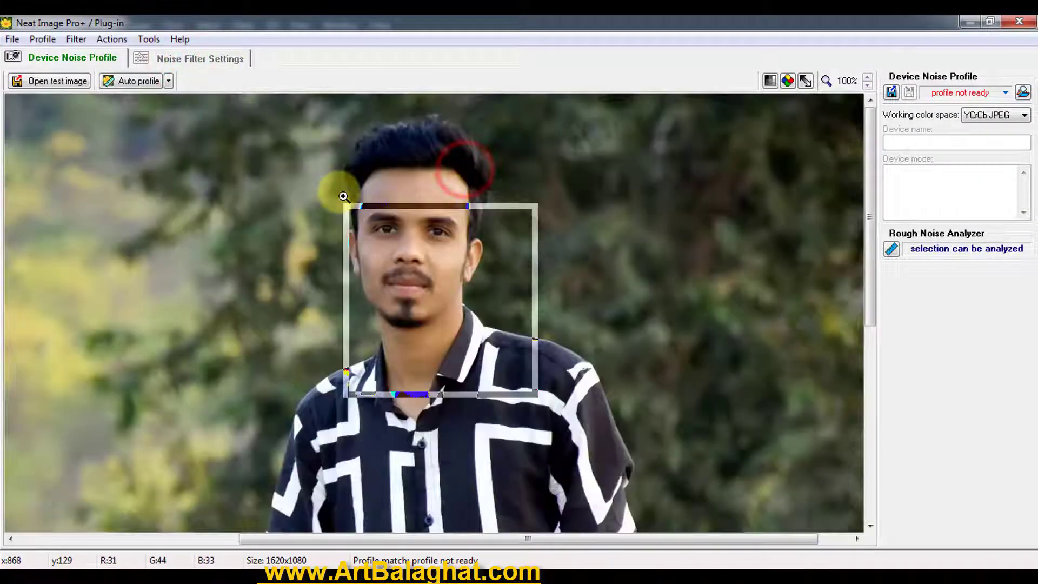
left_click(130, 82)
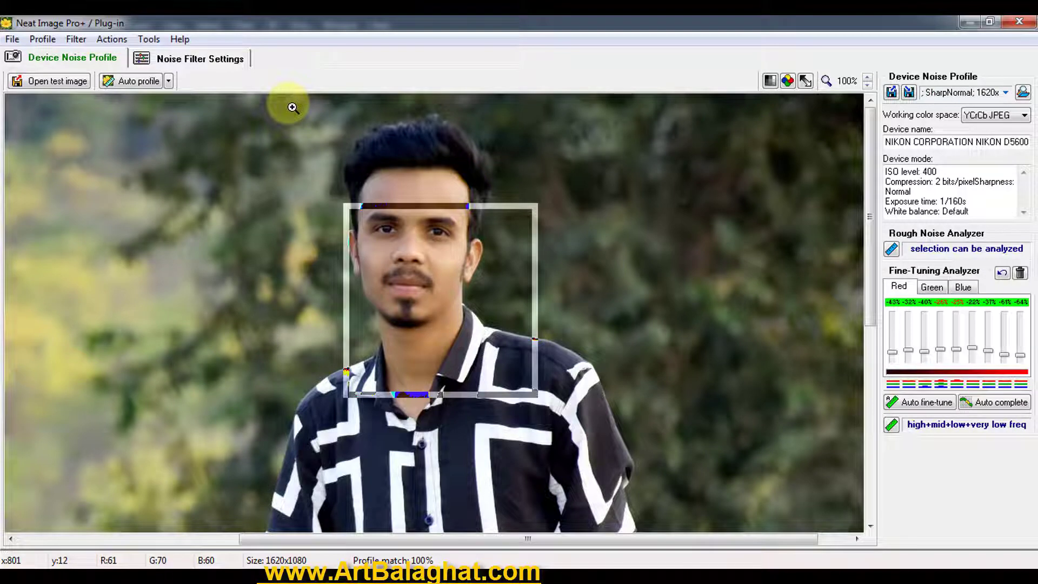
Step: On Noise Filter Settings, lower the Cr and Cb noise levels and set High to -25%
left_click(192, 59)
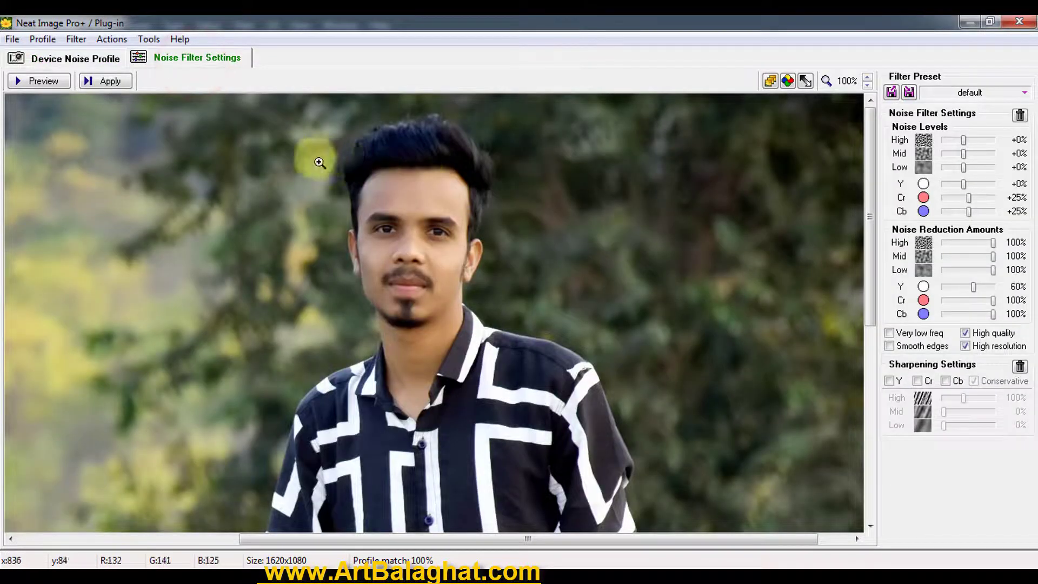
left_click_drag(343, 157, 489, 324)
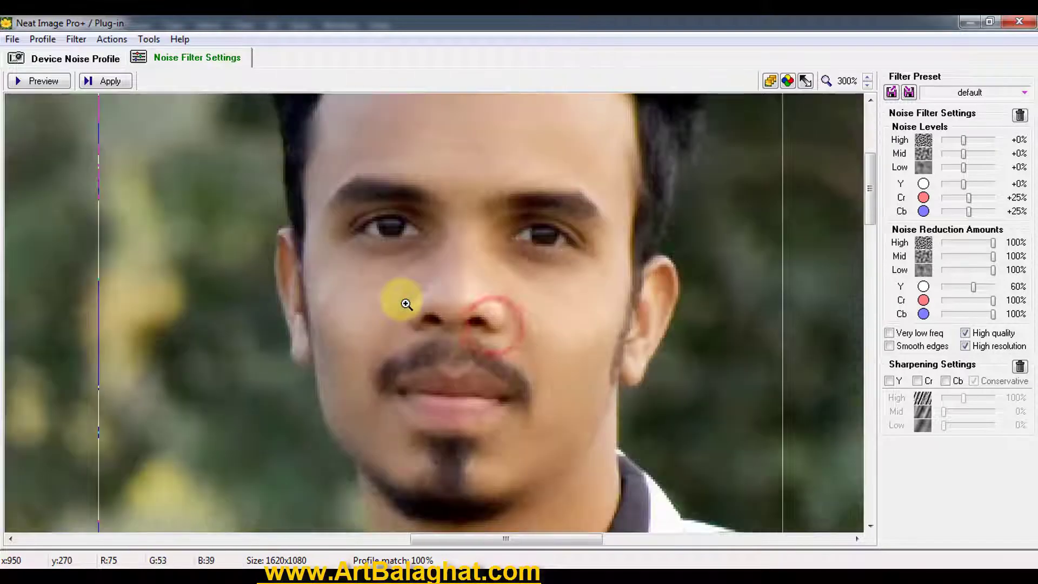
left_click(479, 292)
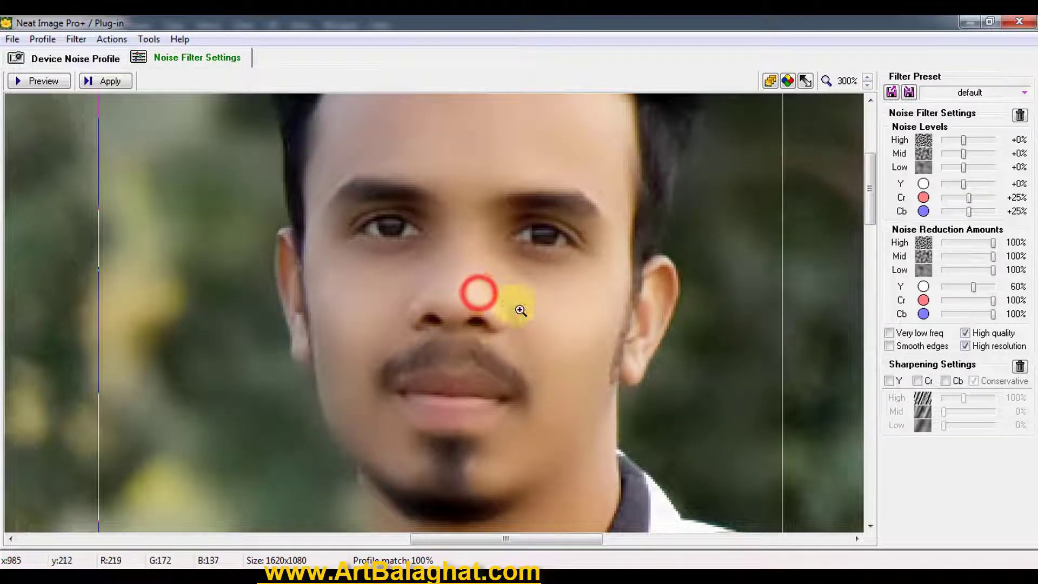
right_click(433, 289)
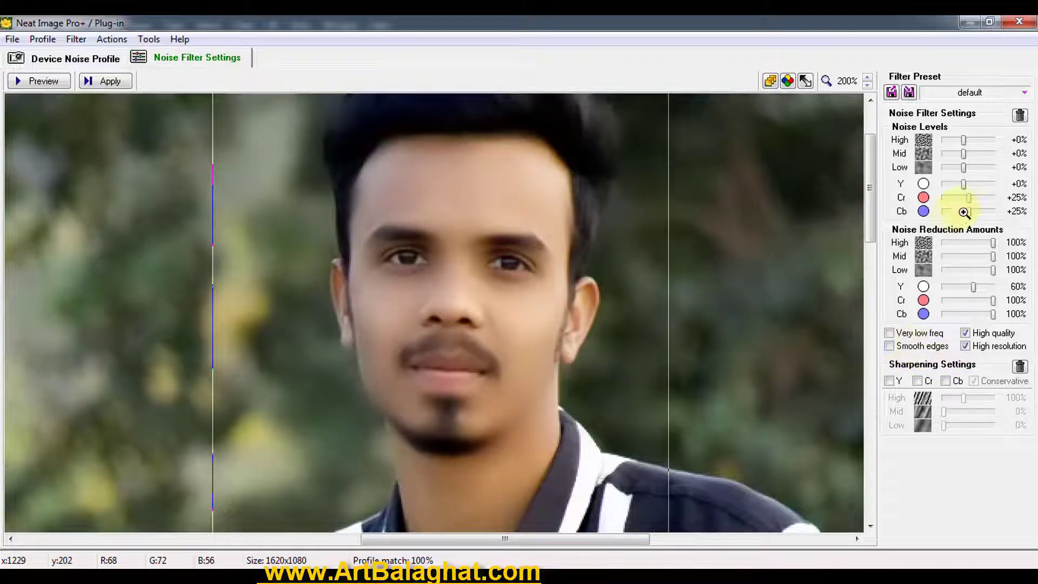
mouse_move(969, 211)
left_mouse_down()
mouse_move(955, 201)
mouse_move(959, 142)
left_mouse_up()
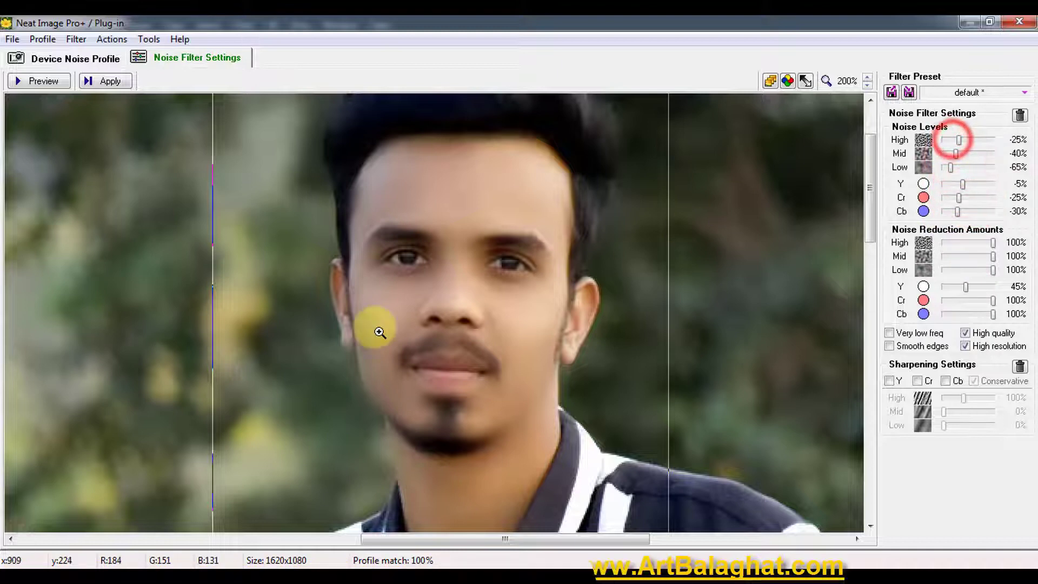
left_click(476, 307)
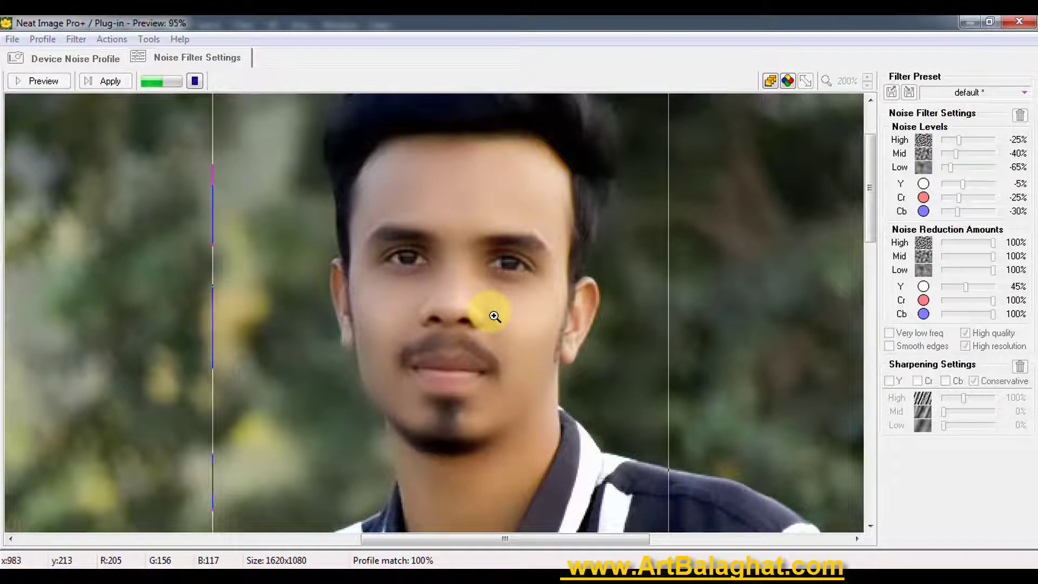
left_click(489, 312)
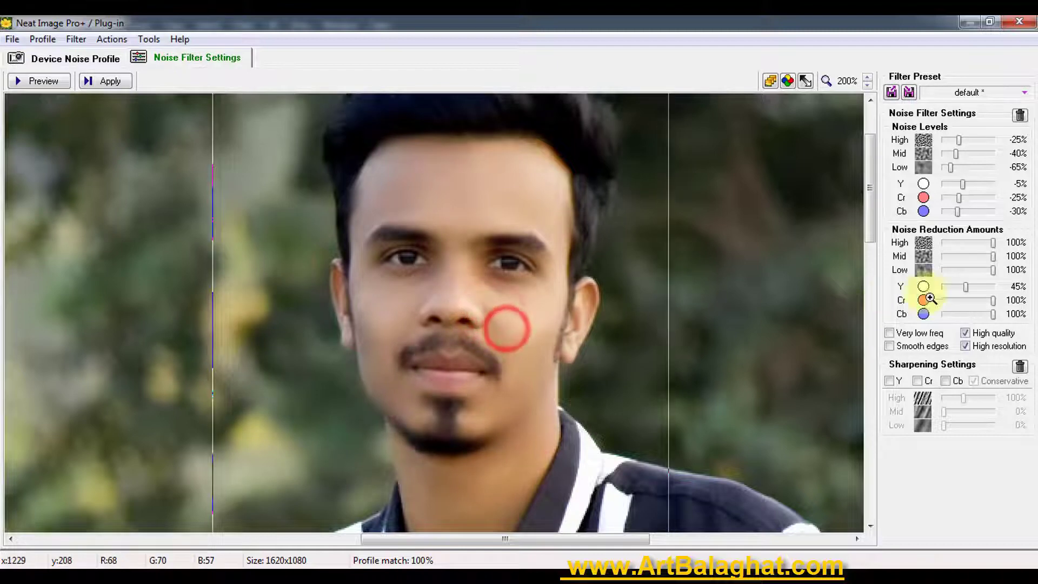
Step: Raise the High, Mid and Low noise levels and try 35% Y reduction against the original
left_click(960, 287)
mouse_move(951, 168)
left_mouse_down()
mouse_move(963, 168)
mouse_move(966, 140)
left_mouse_up()
left_click_drag(963, 287, 961, 287)
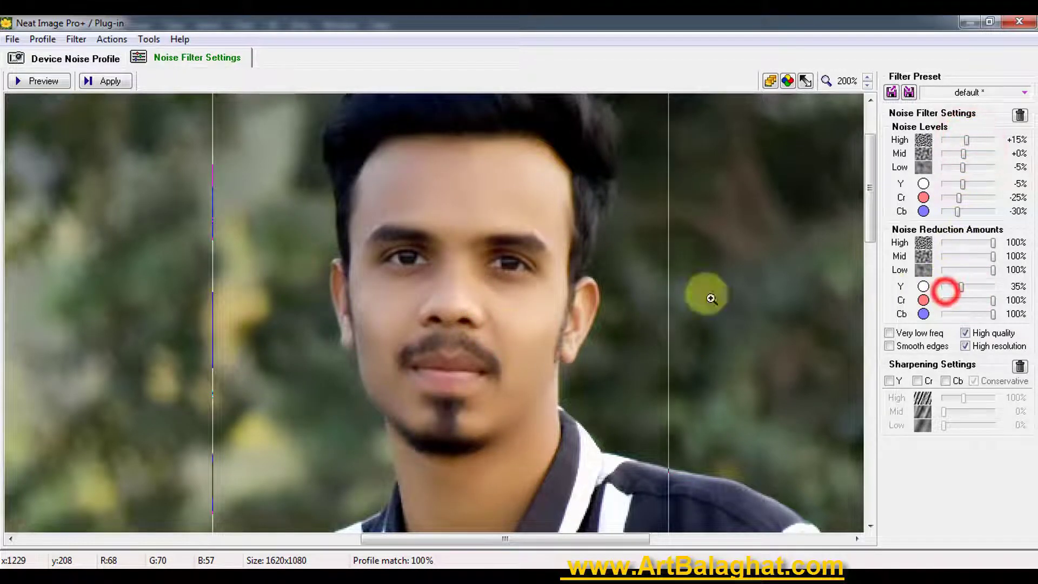
left_click(513, 335)
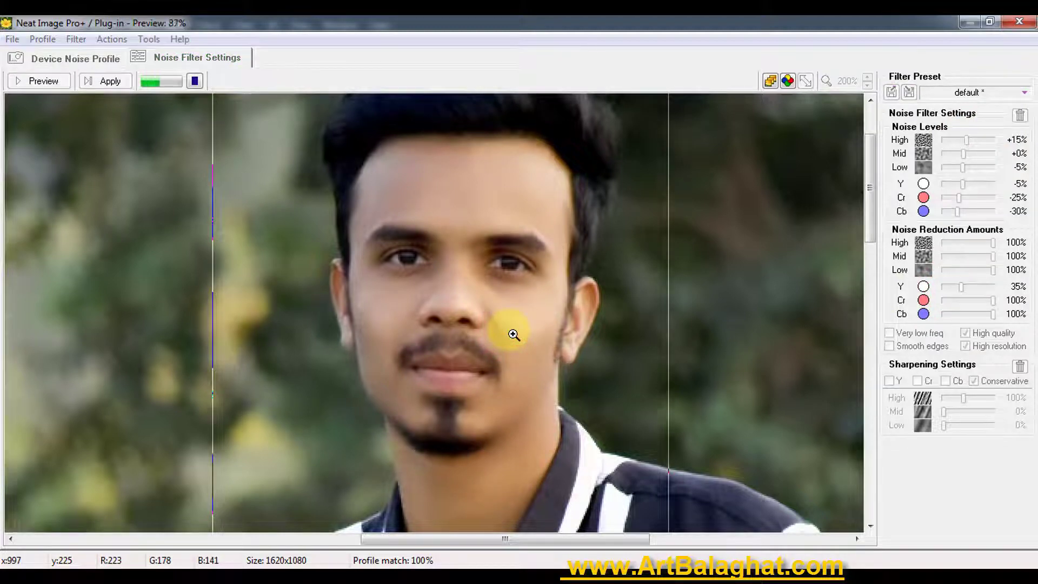
left_click(513, 335)
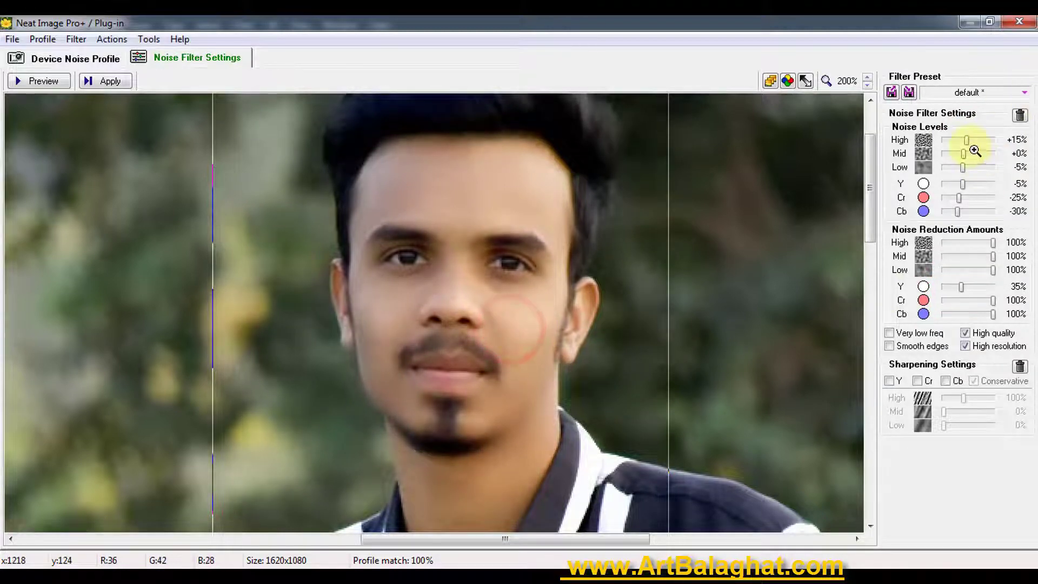
Step: Settle on Mid and Low at -20% with 50% Y reduction, then apply the denoise
left_click_drag(963, 154, 956, 154)
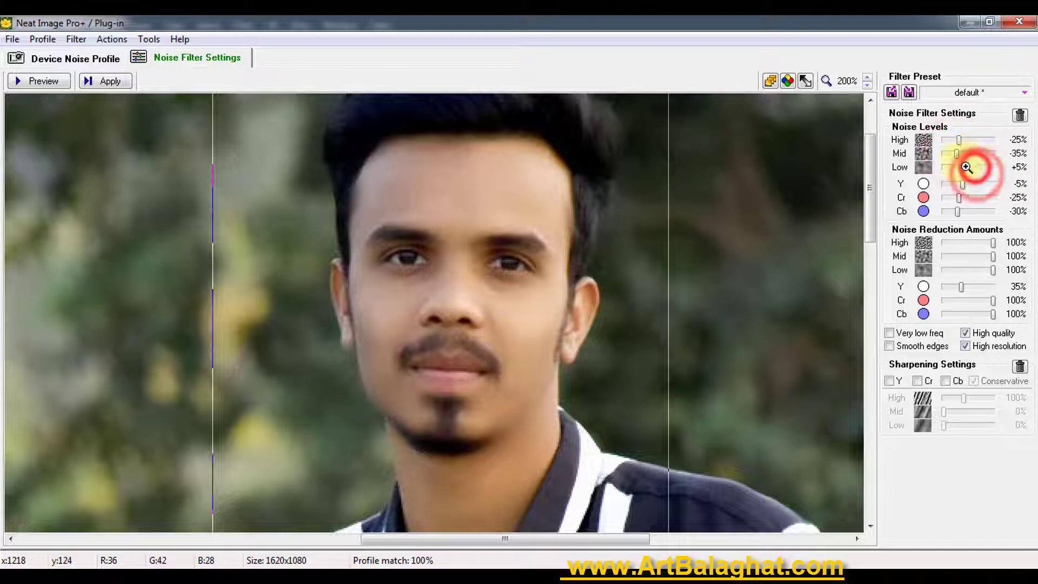
left_click(956, 169)
left_click(973, 287)
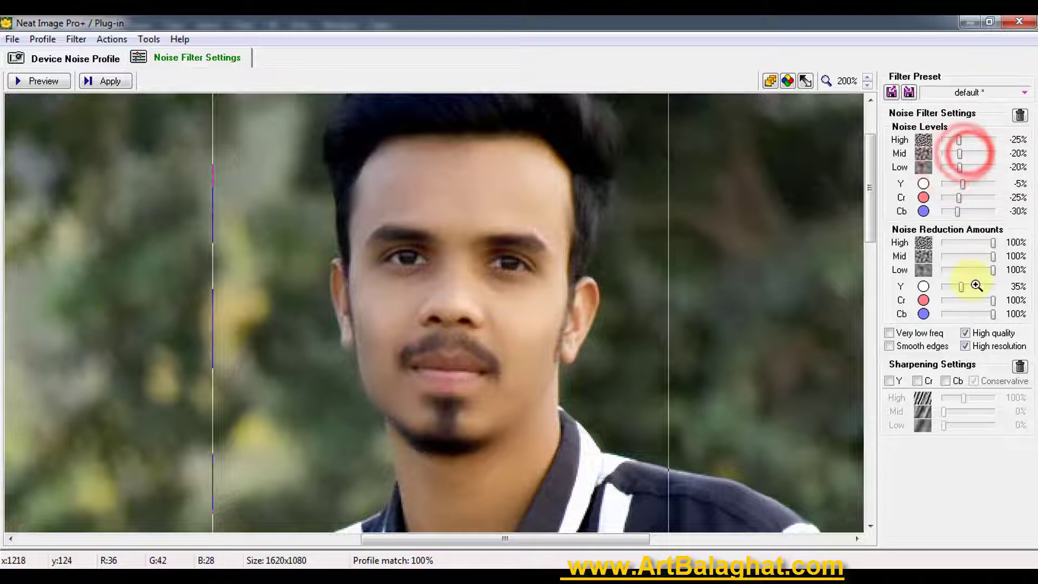
left_click(489, 271)
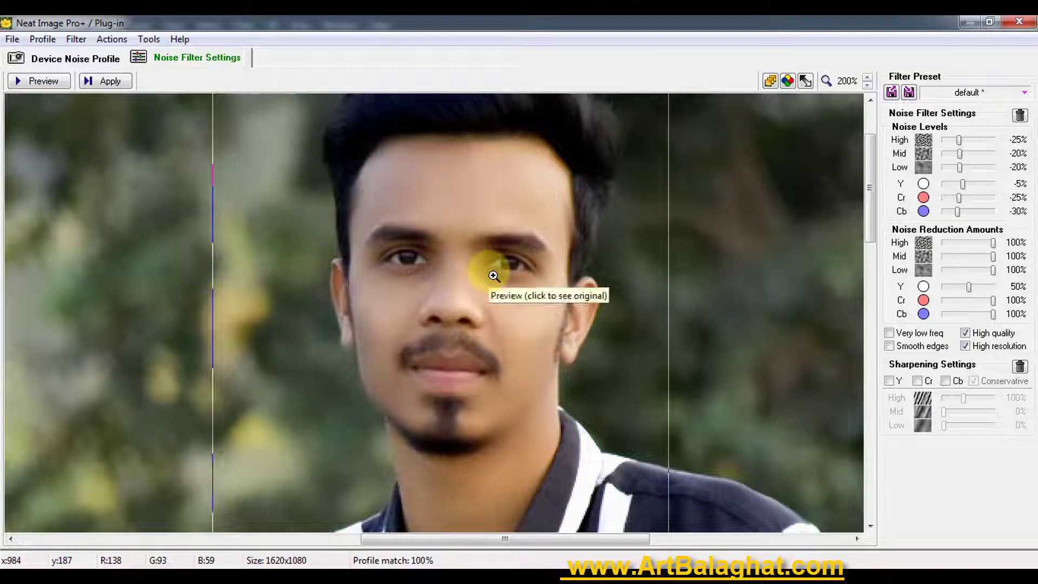
left_click(463, 262)
left_click(482, 299)
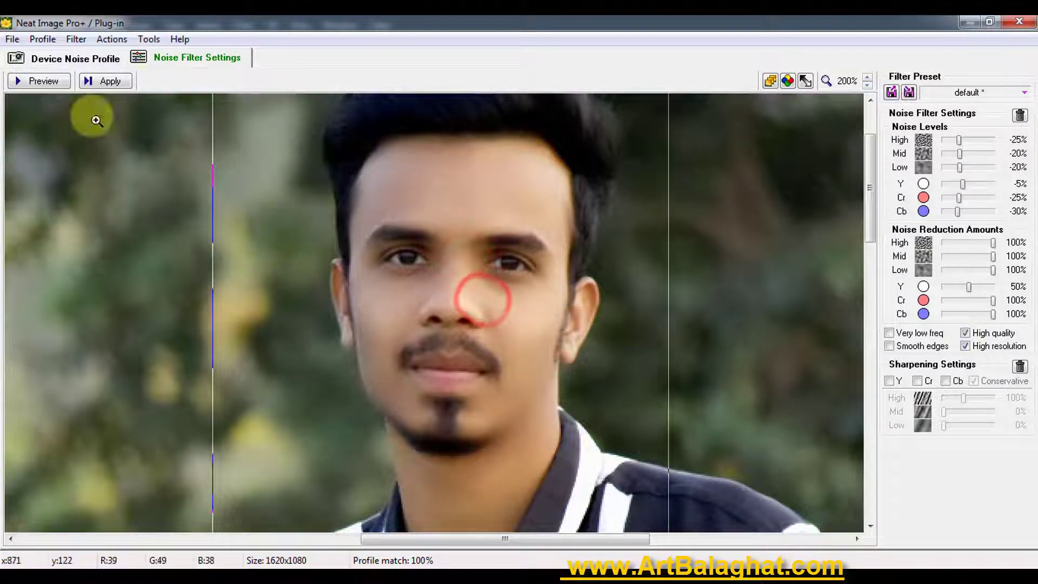
left_click(108, 81)
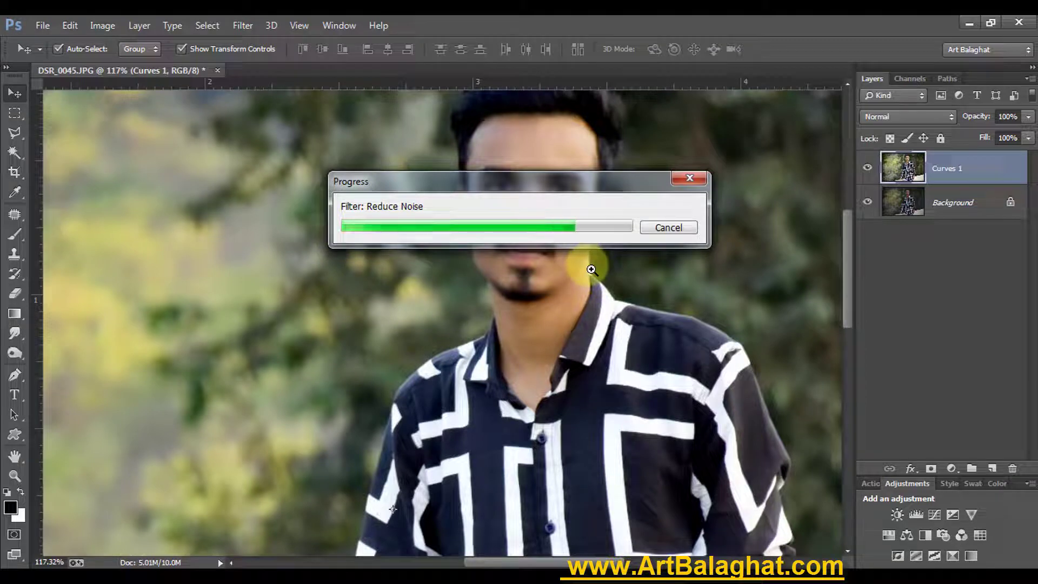
Step: Fade the Neat Image noise reduction to 74% opacity and zoom in to inspect the face
left_click(69, 26)
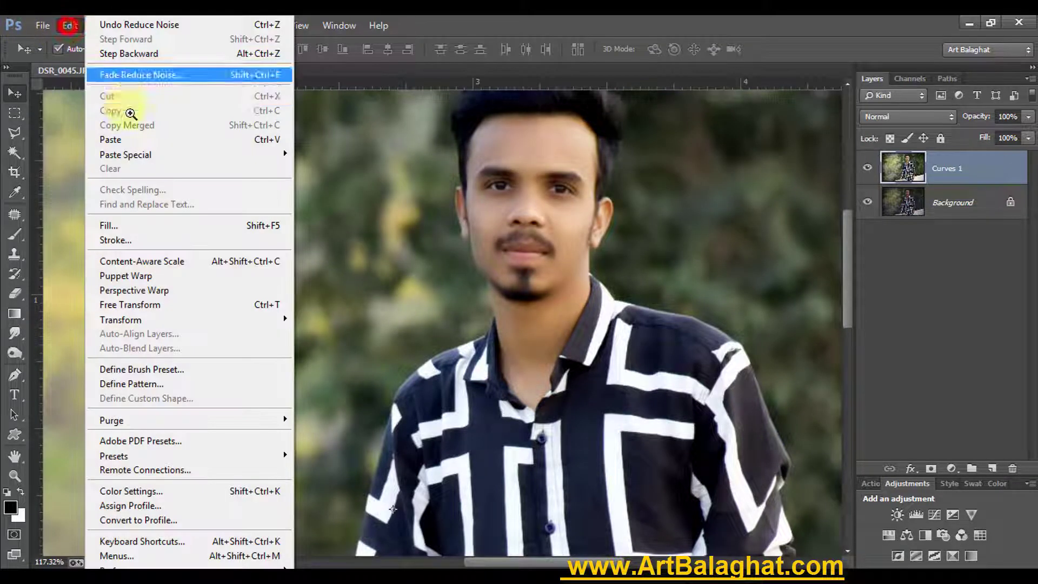
left_click(148, 76)
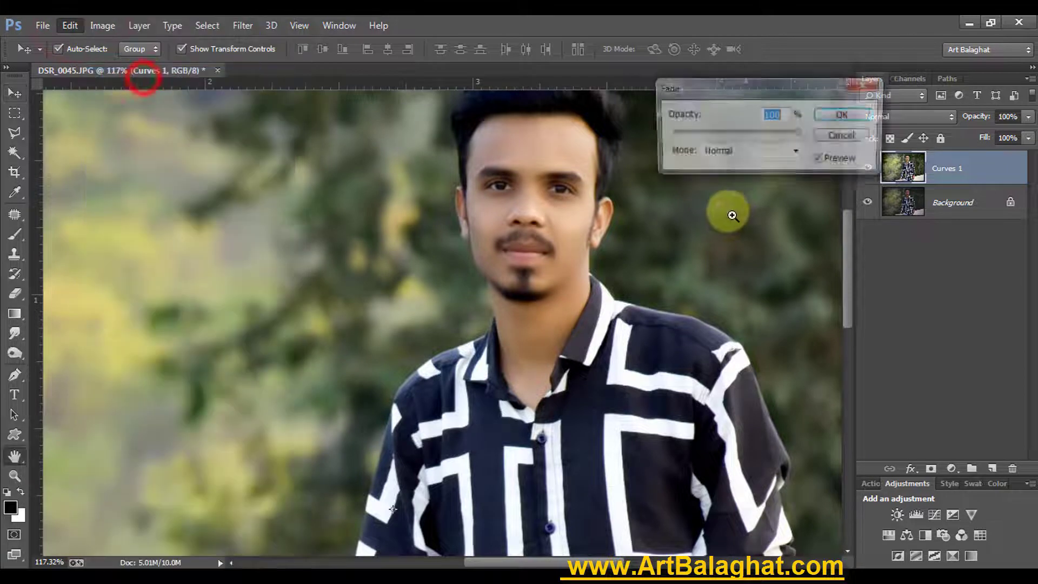
left_click(761, 134)
left_click_drag(764, 138, 767, 137)
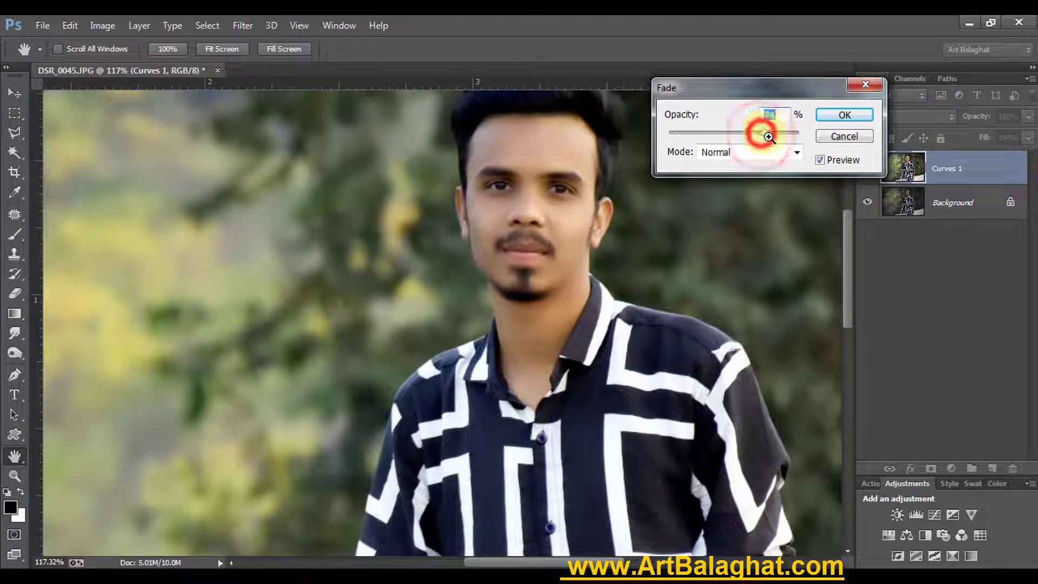
left_click(849, 116)
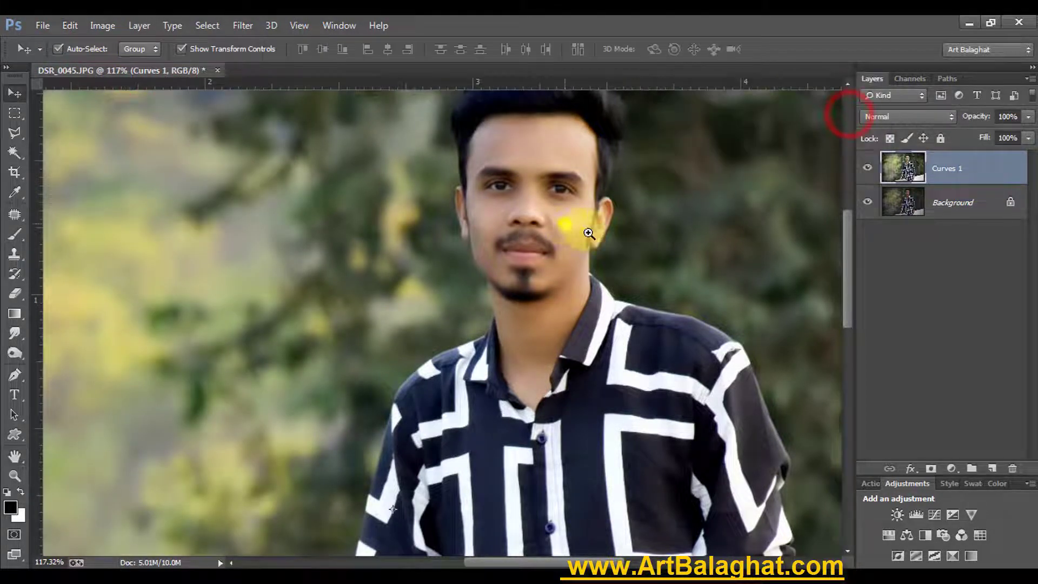
mouse_move(592, 232)
left_mouse_down()
mouse_move(494, 167)
mouse_move(587, 220)
left_mouse_up()
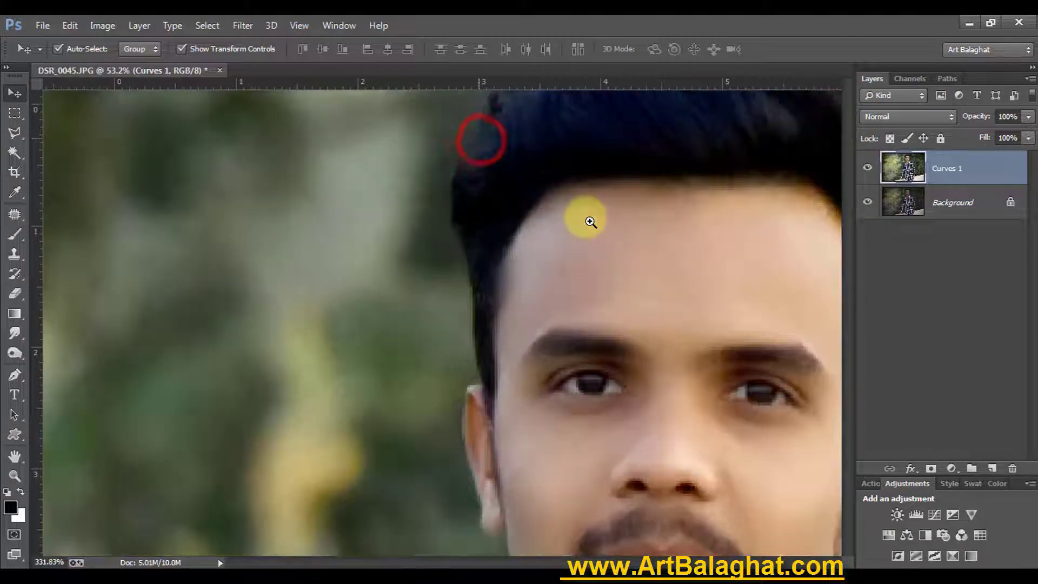
left_click_drag(725, 361, 591, 244)
left_click_drag(670, 347, 656, 338)
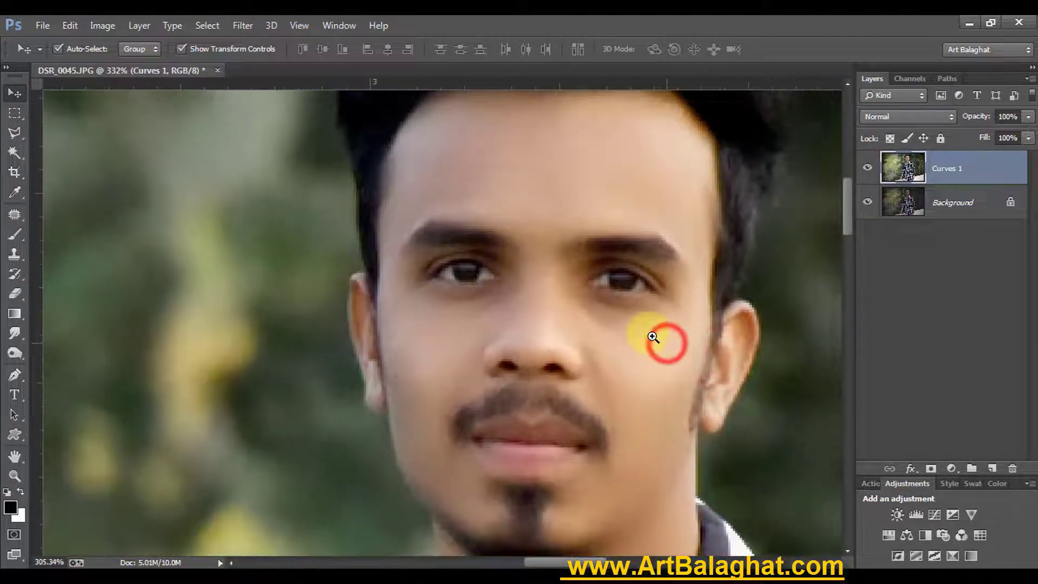
left_click_drag(703, 365, 539, 266)
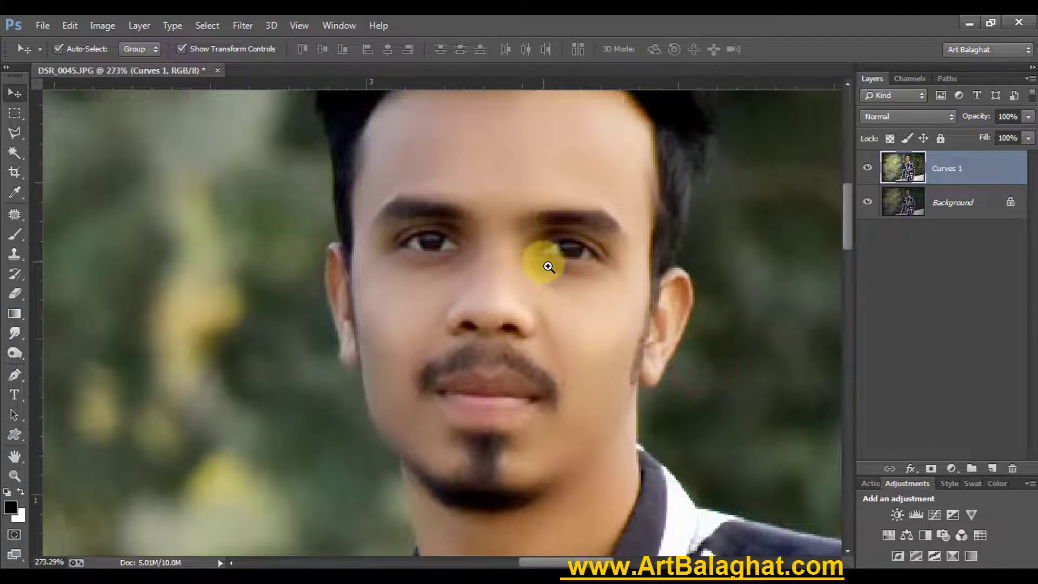
Step: Apply a Curves adjustment with one added RGB curve point, then frame the head and shoulders
left_click(96, 27)
mouse_move(126, 64)
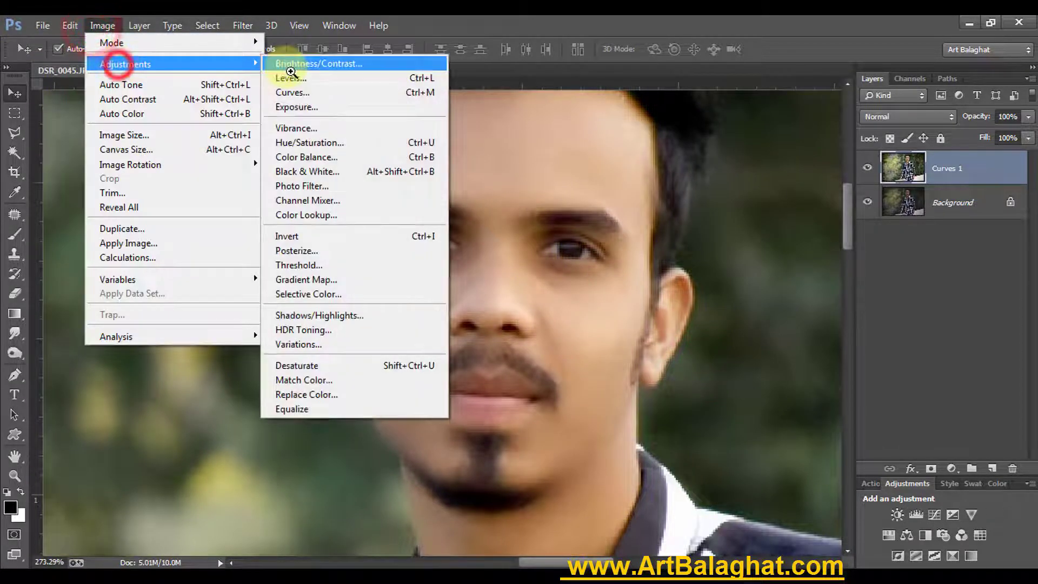
left_click(288, 65)
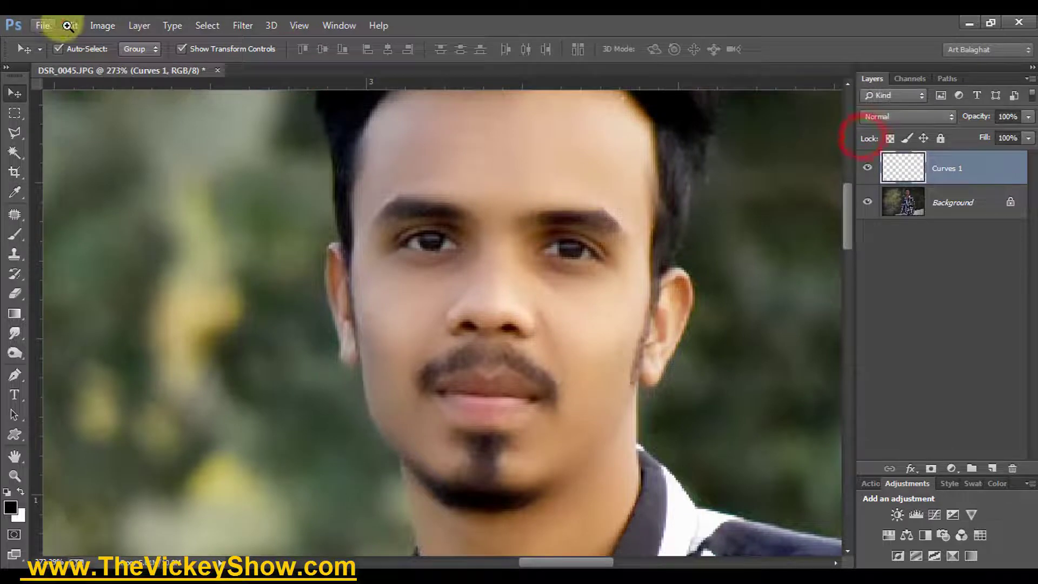
left_click(103, 25)
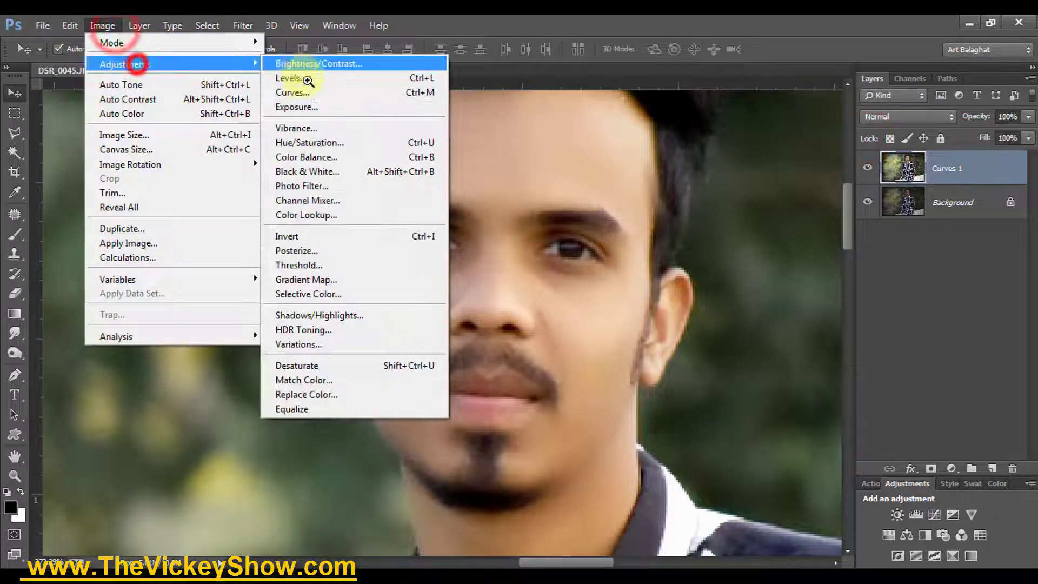
left_click(307, 94)
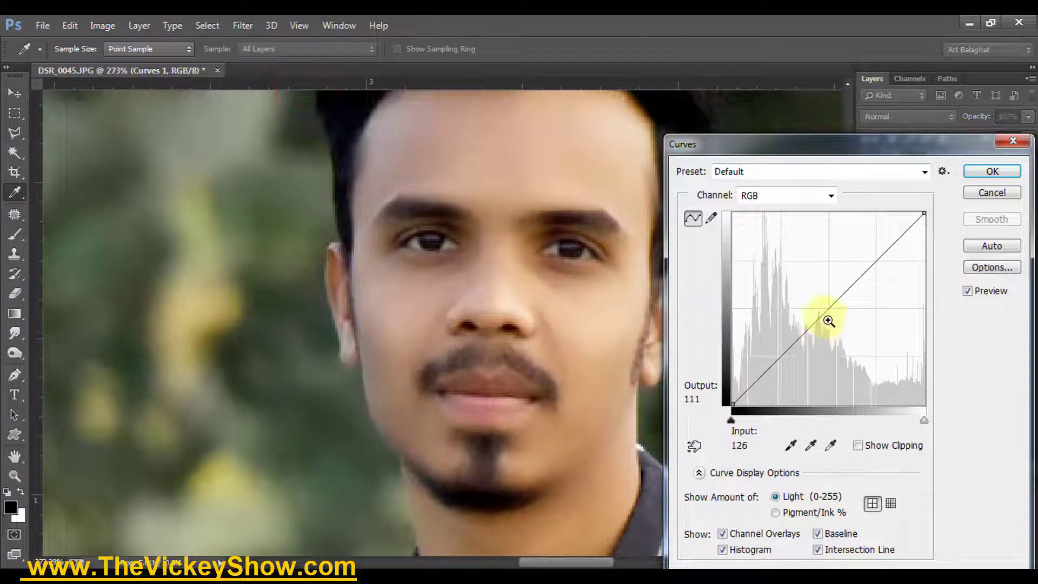
left_click(820, 314)
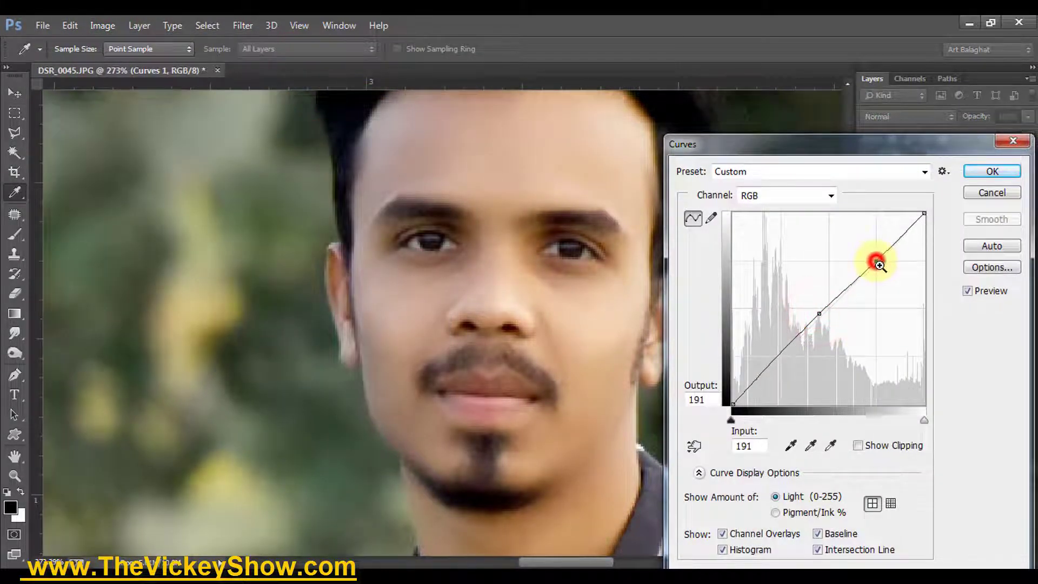
left_click(985, 170)
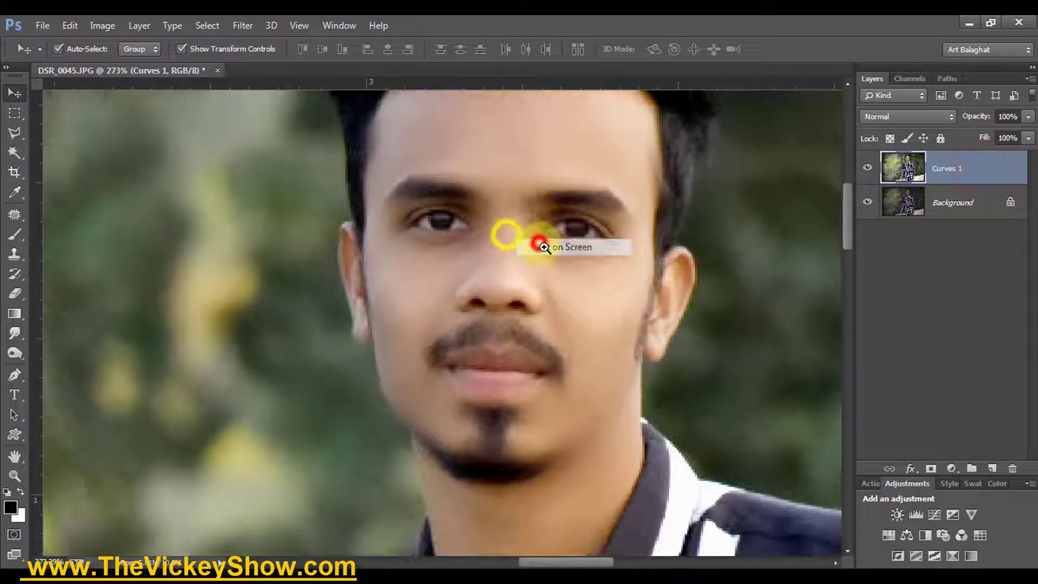
key("ctrl+0")
left_click_drag(464, 132, 529, 166)
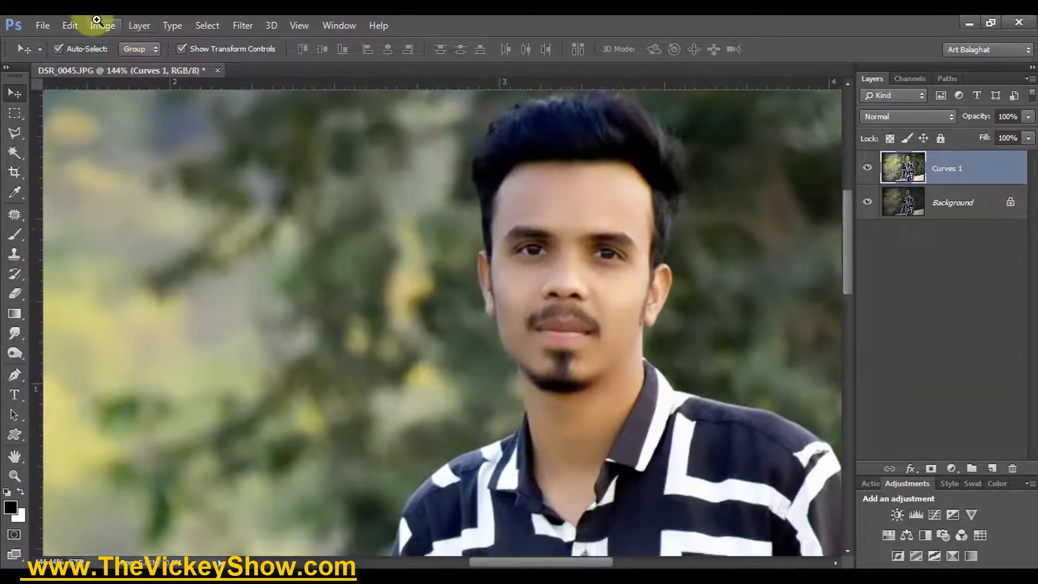
left_click(96, 20)
Step: Add a Brightness/Contrast adjustment layer with Soft Light blend mode
left_click(952, 469)
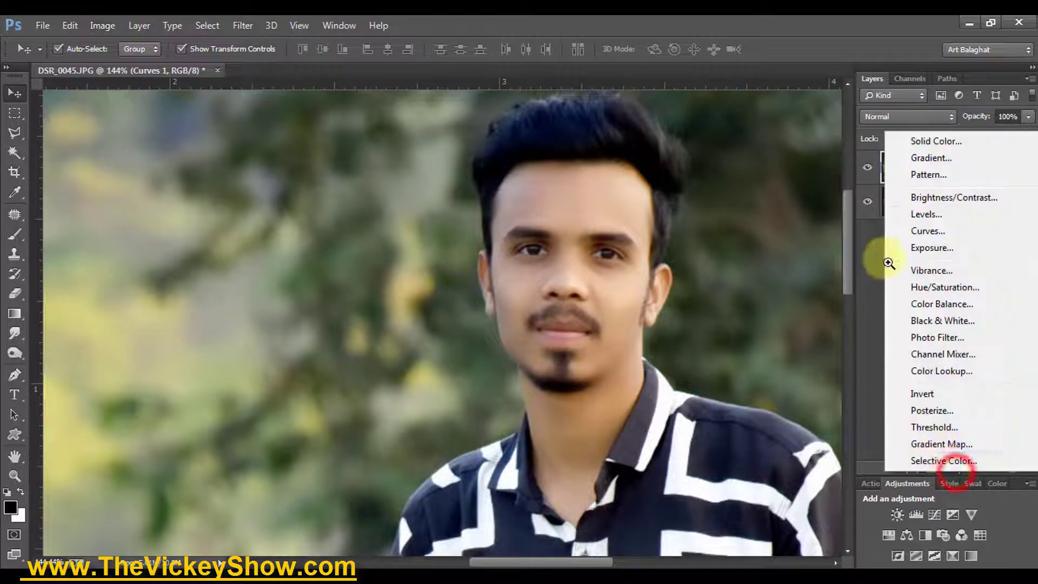
left_click(944, 201)
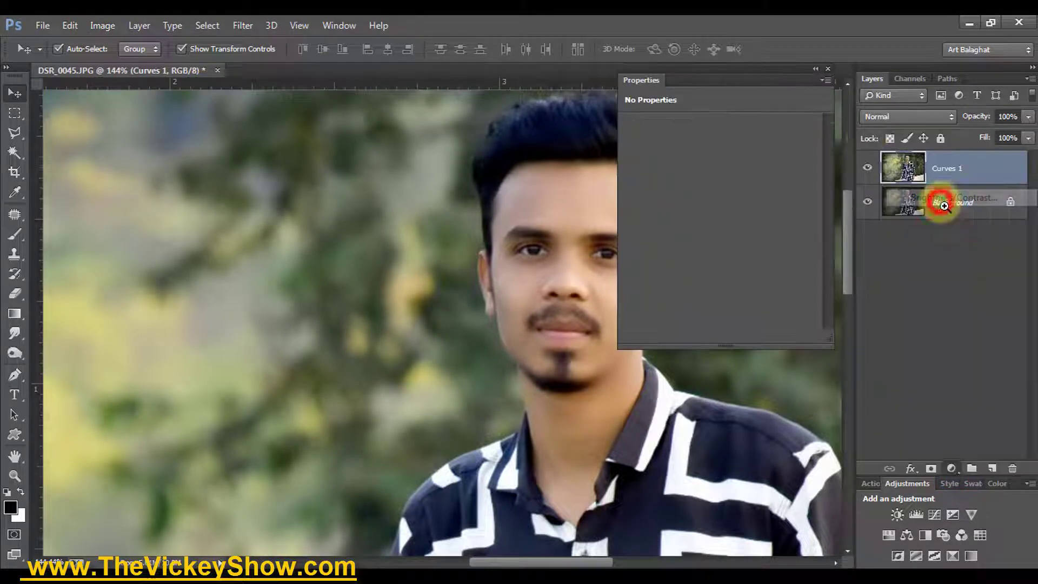
left_click(897, 115)
left_click(894, 326)
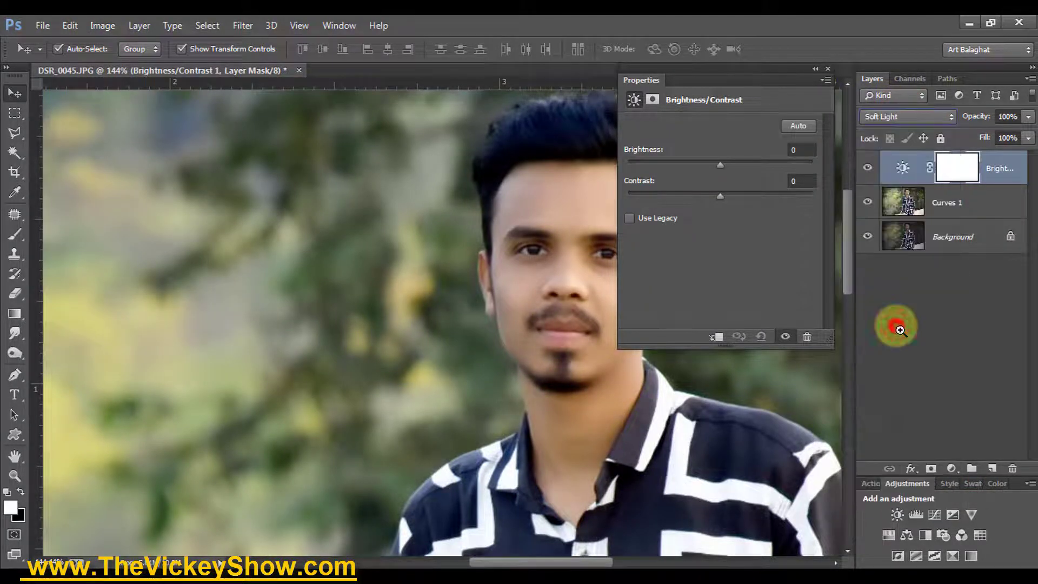
Step: Lower the layer's opacity to 24% and fill to 30%, then close Properties
left_click(1028, 116)
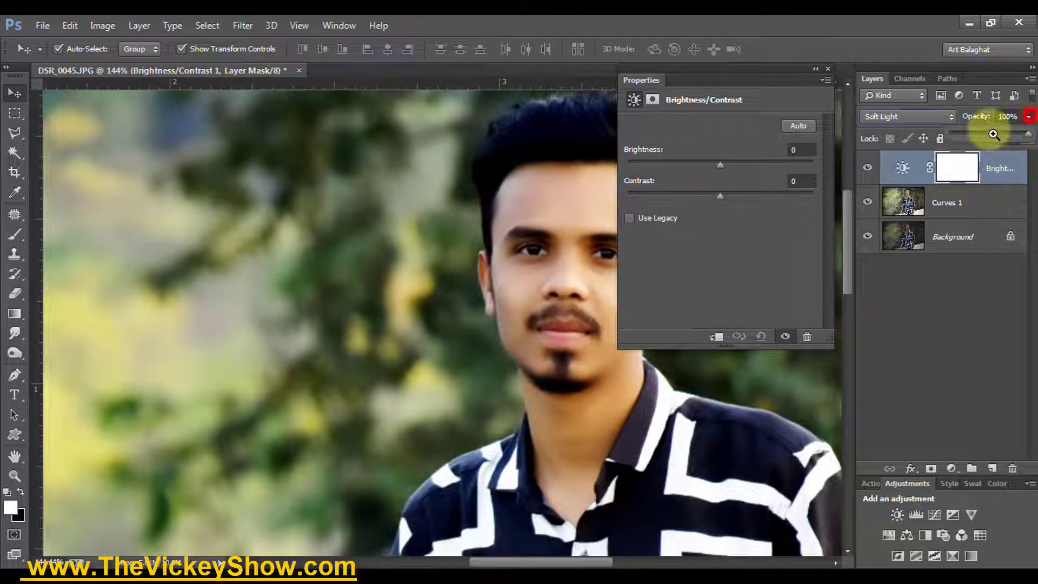
left_click_drag(961, 139, 961, 139)
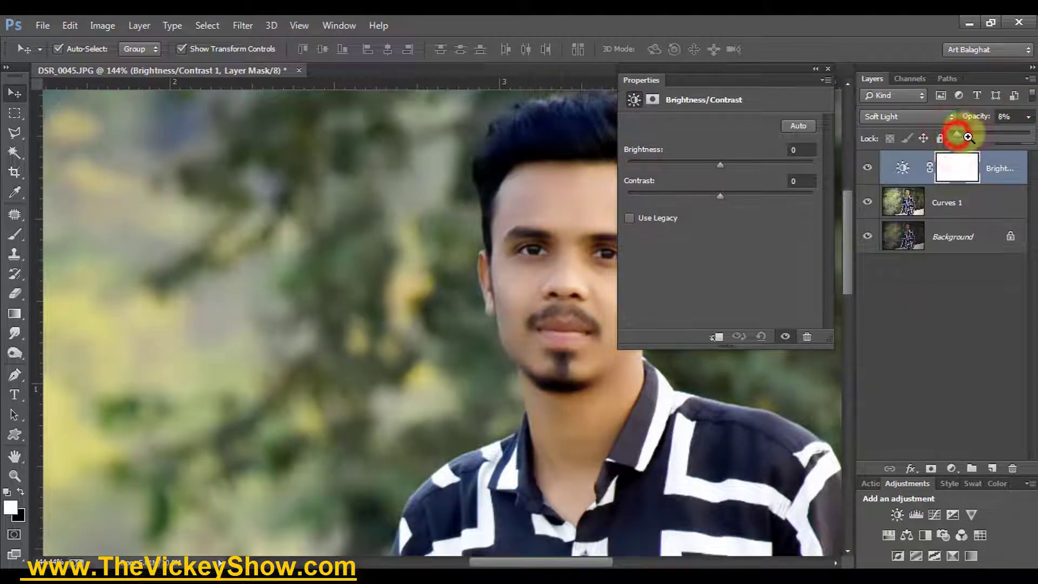
left_click(991, 318)
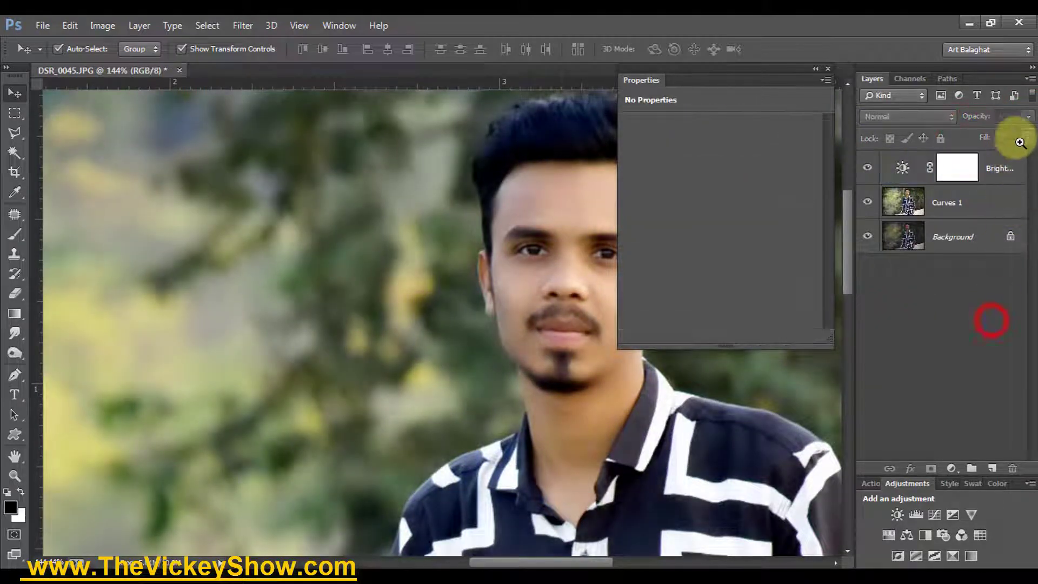
left_click(1002, 167)
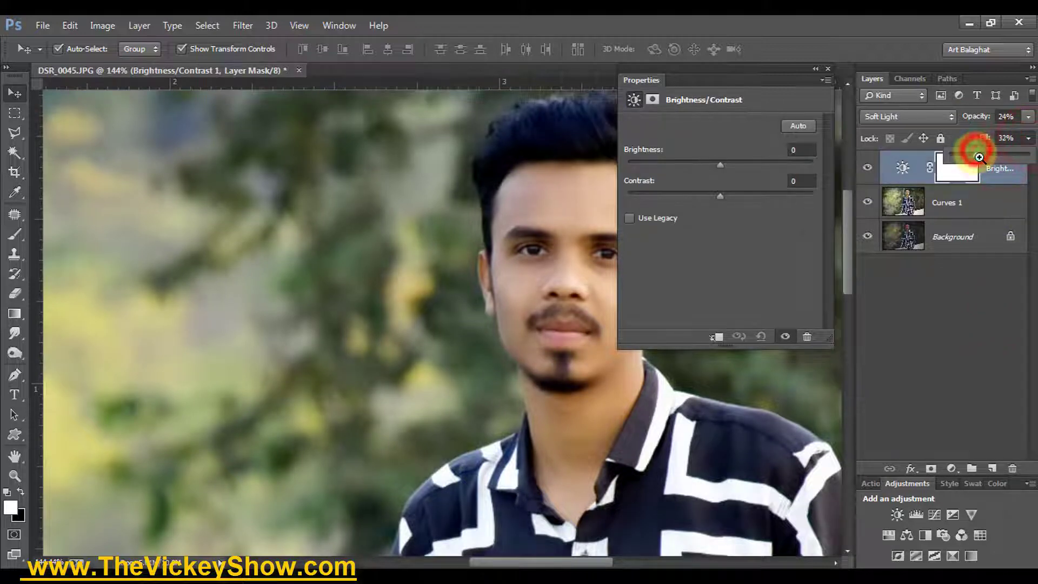
left_click_drag(979, 156, 978, 157)
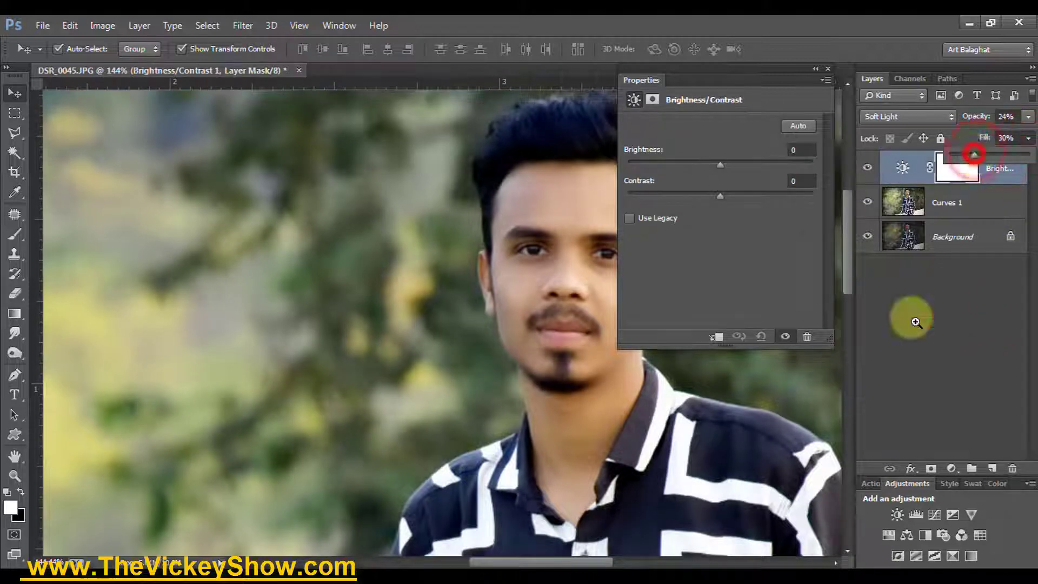
left_click(825, 66)
left_click(511, 246, "alt")
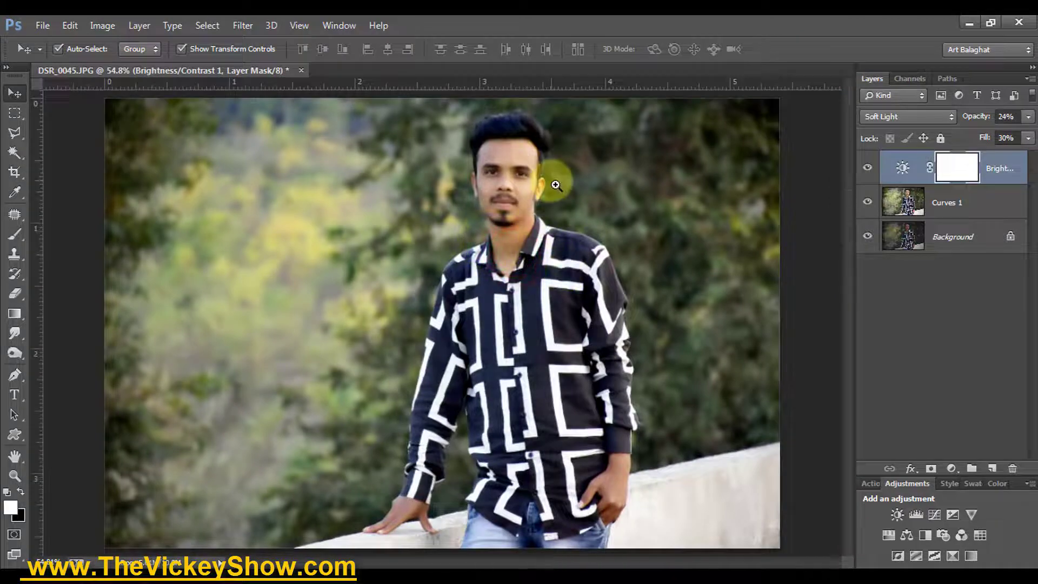
left_click(489, 162)
left_click(494, 168, "alt")
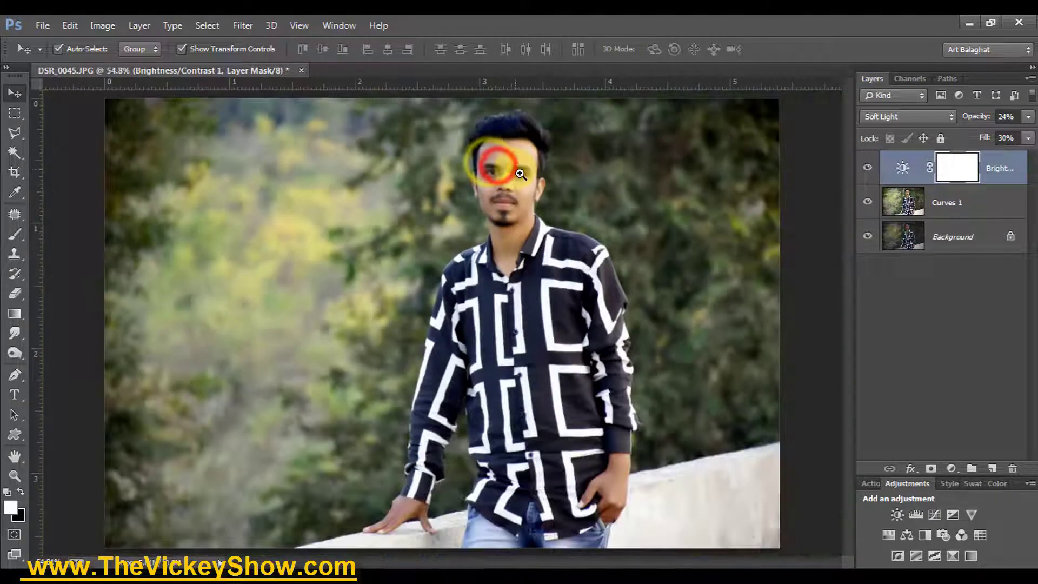
left_click_drag(823, 200, 651, 276)
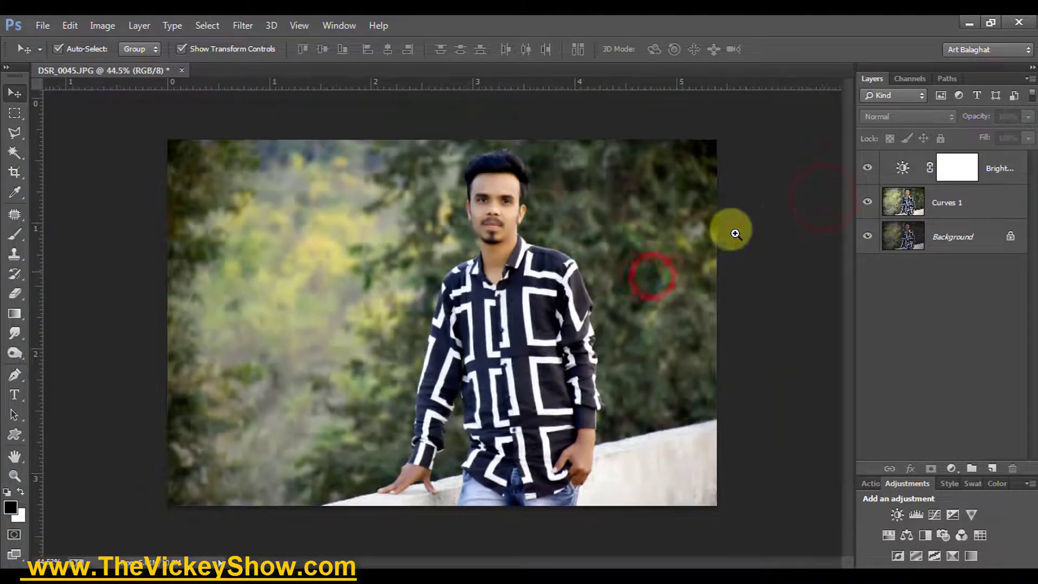
left_click(751, 226)
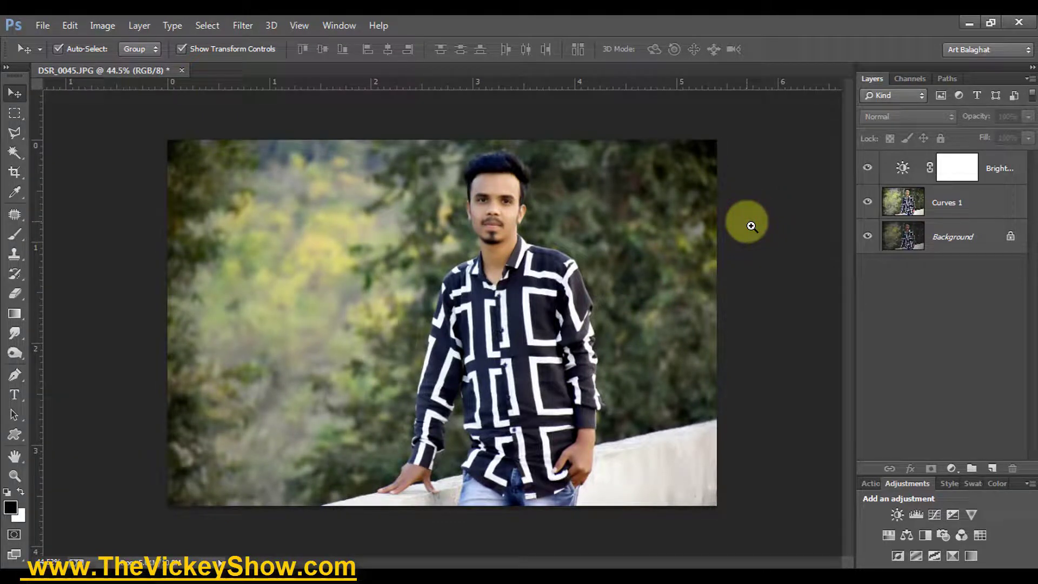
left_click(992, 169)
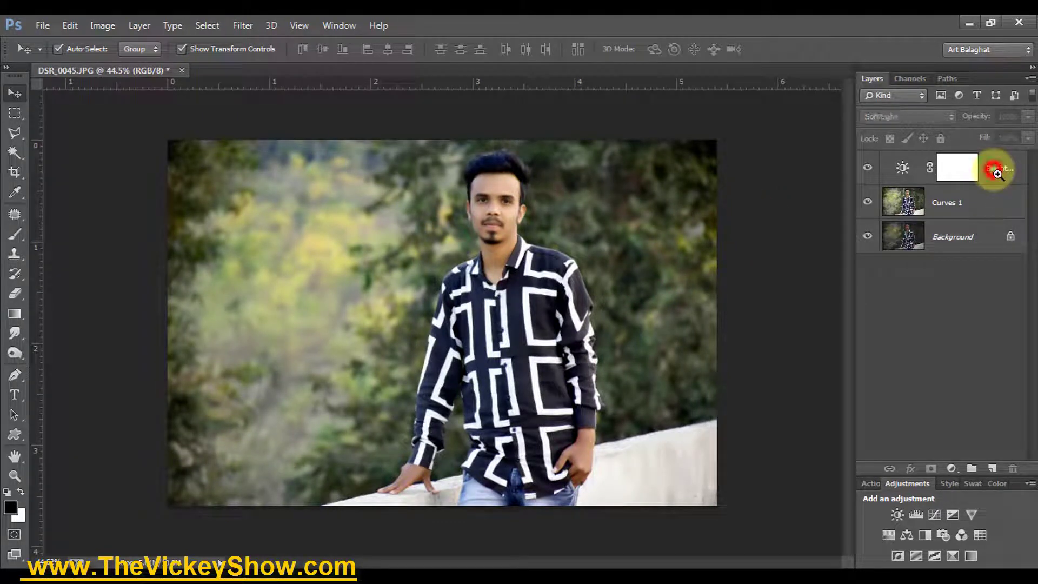
left_click(993, 202, "ctrl")
Step: Merge Curves 1 and Brightness/Contrast 1 into one layer, toggling its visibility to compare
right_click(991, 200)
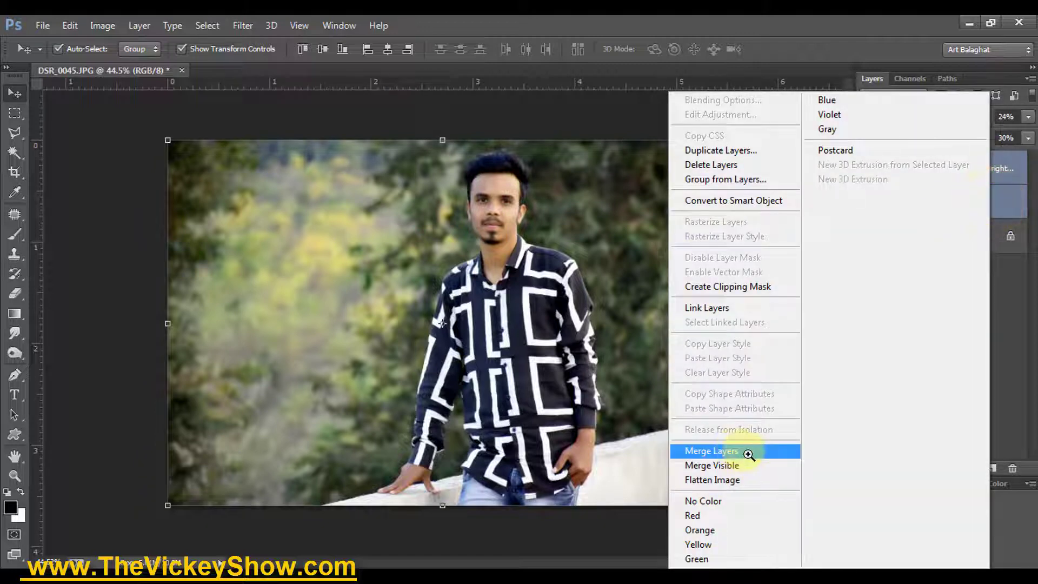
left_click(748, 452)
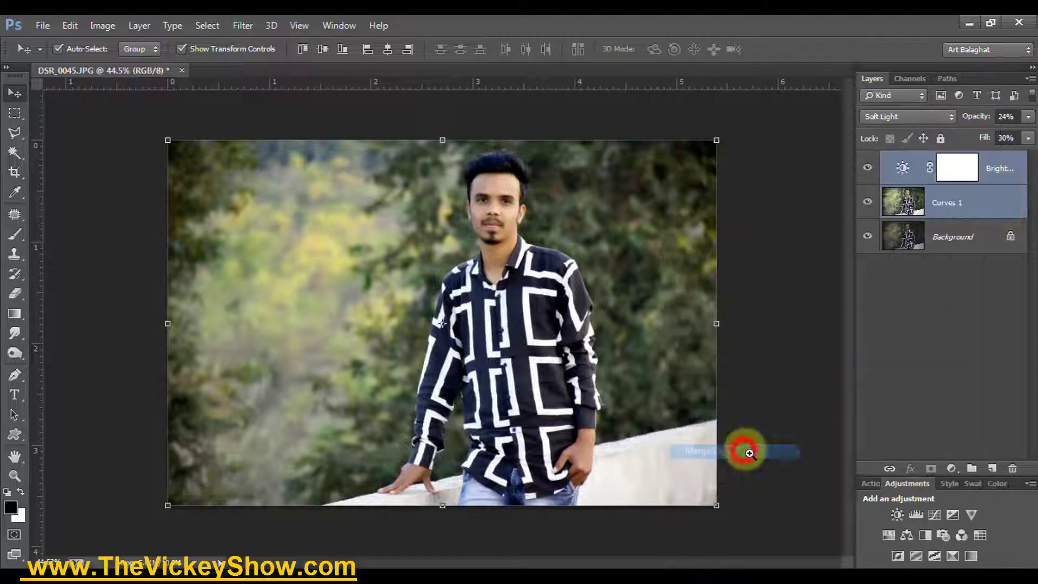
left_click(873, 174)
left_click(869, 168)
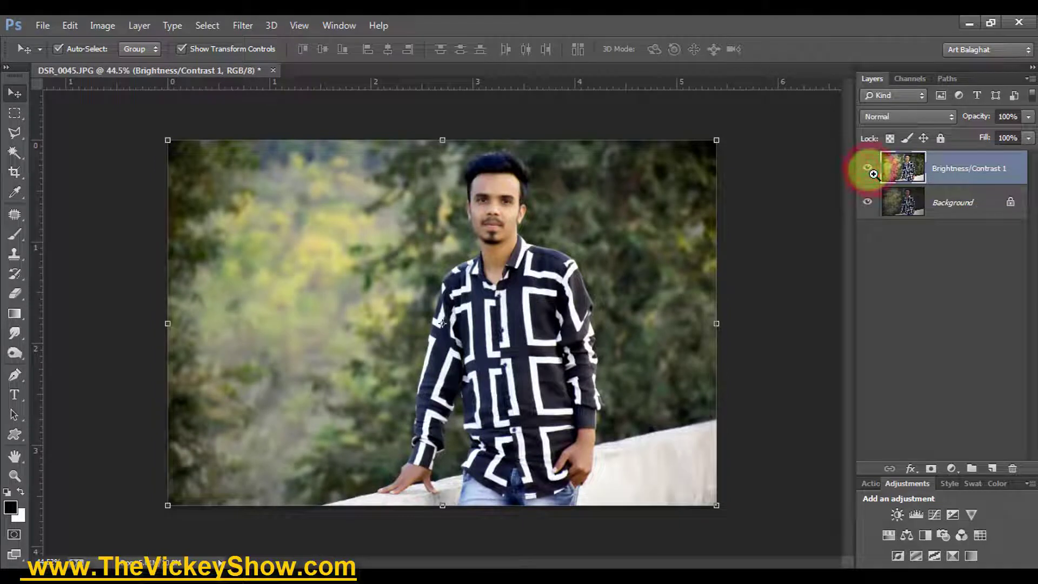
left_click(488, 184)
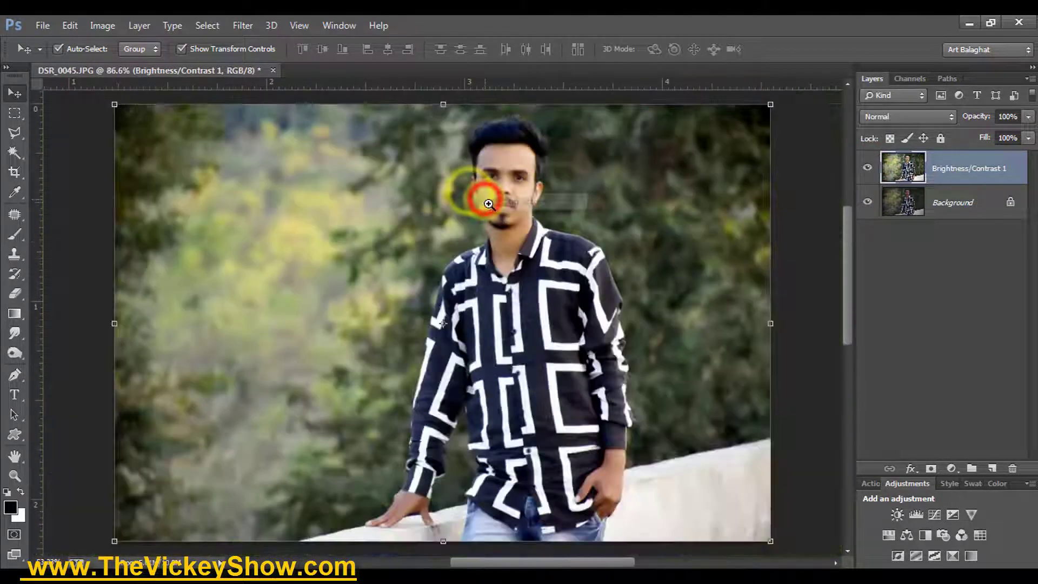
left_click(488, 205, "alt")
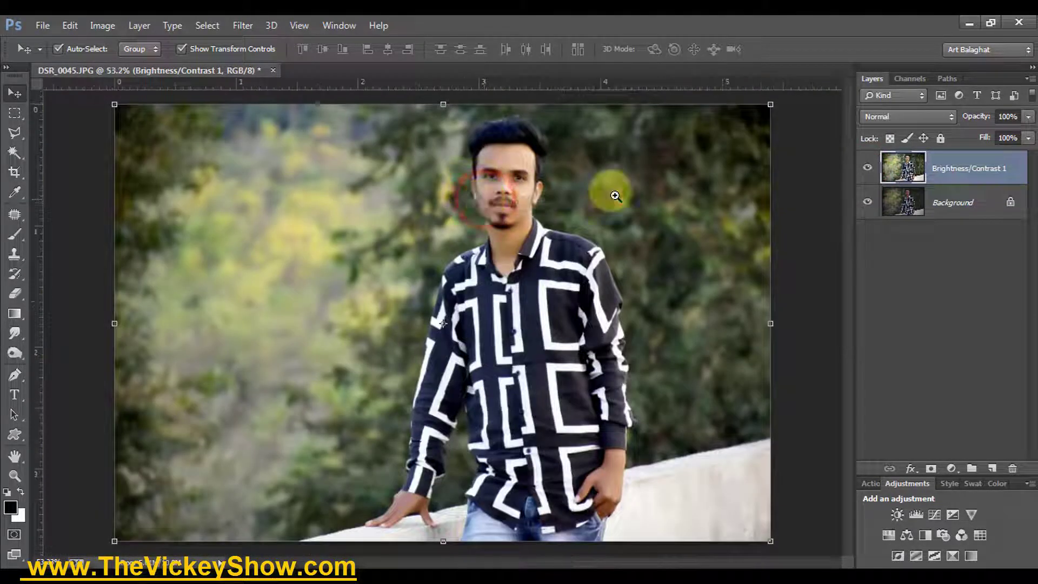
left_click(809, 187)
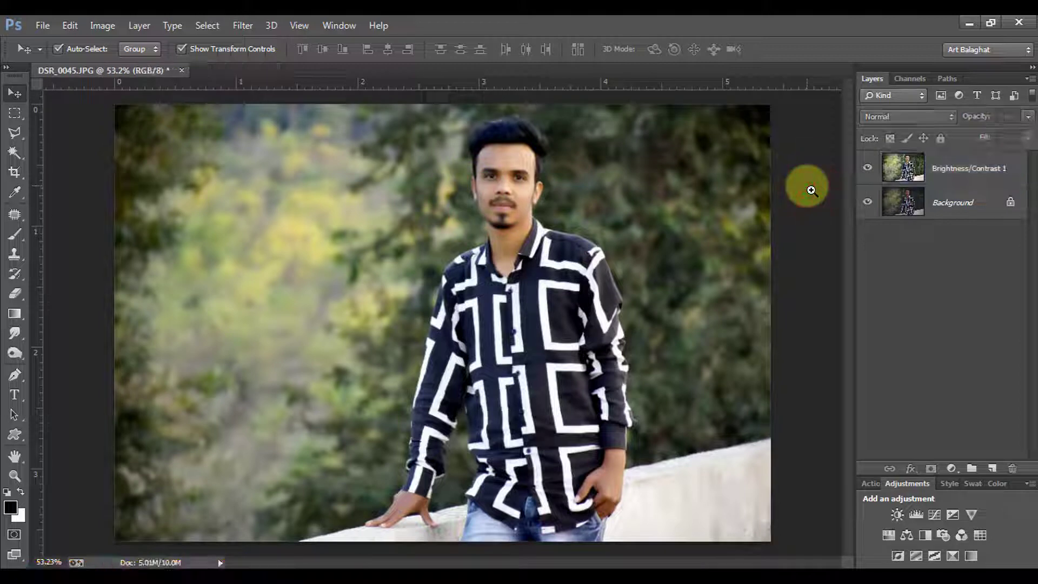